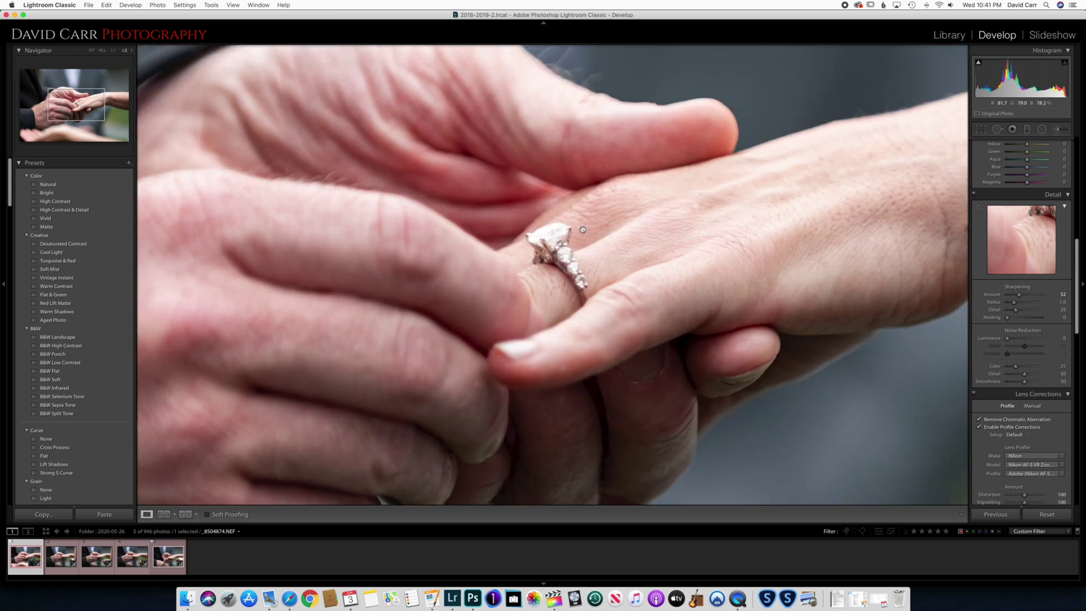
# Raise the Sharpening Amount of photo _8504874.NEF to 119 while checking the ring close up.
pyautogui.click(582, 229)
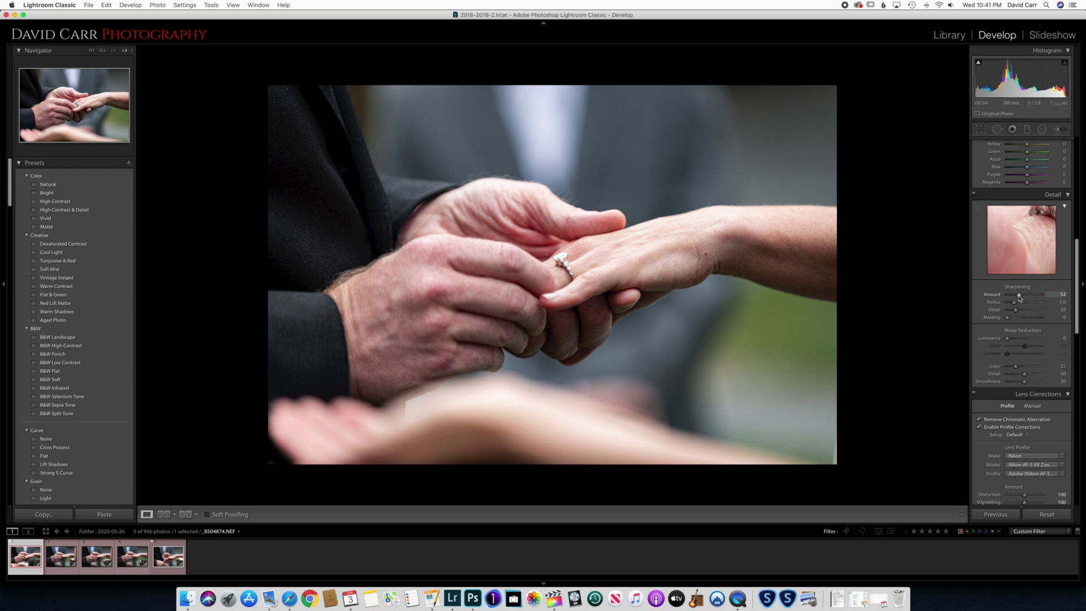
pyautogui.moveTo(1019, 294); pyautogui.dragTo(1035, 295)
pyautogui.press('z')
pyautogui.press('super+equal')
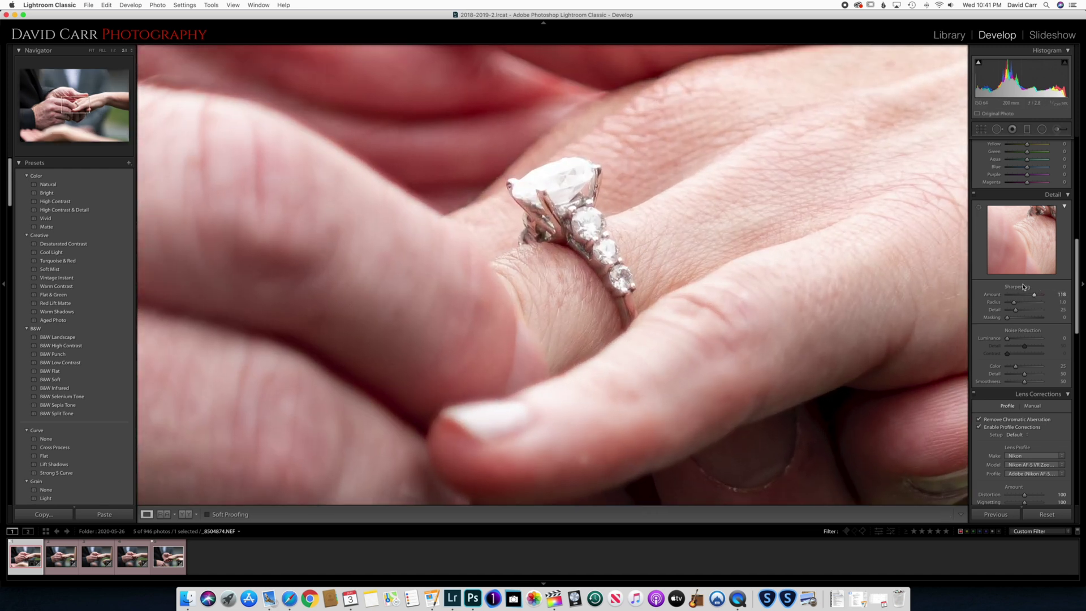
pyautogui.moveTo(1034, 295); pyautogui.dragTo(1035, 295)
# Set up an adjustment brush with Dehaze 59 and Contrast 24, and brush it over the diamond ring.
pyautogui.press('k')
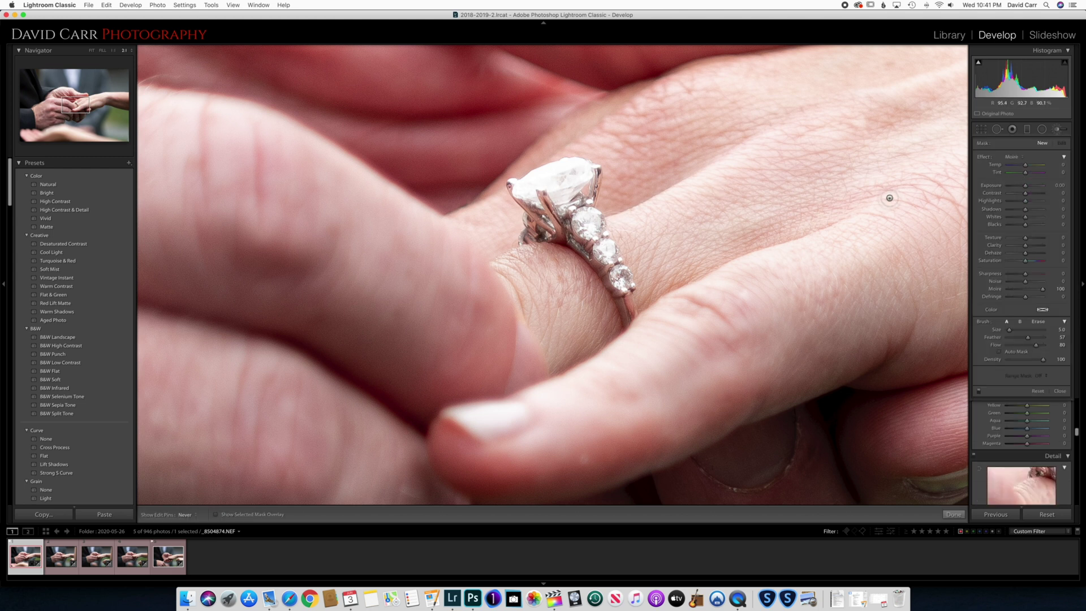
pyautogui.click(1013, 157)
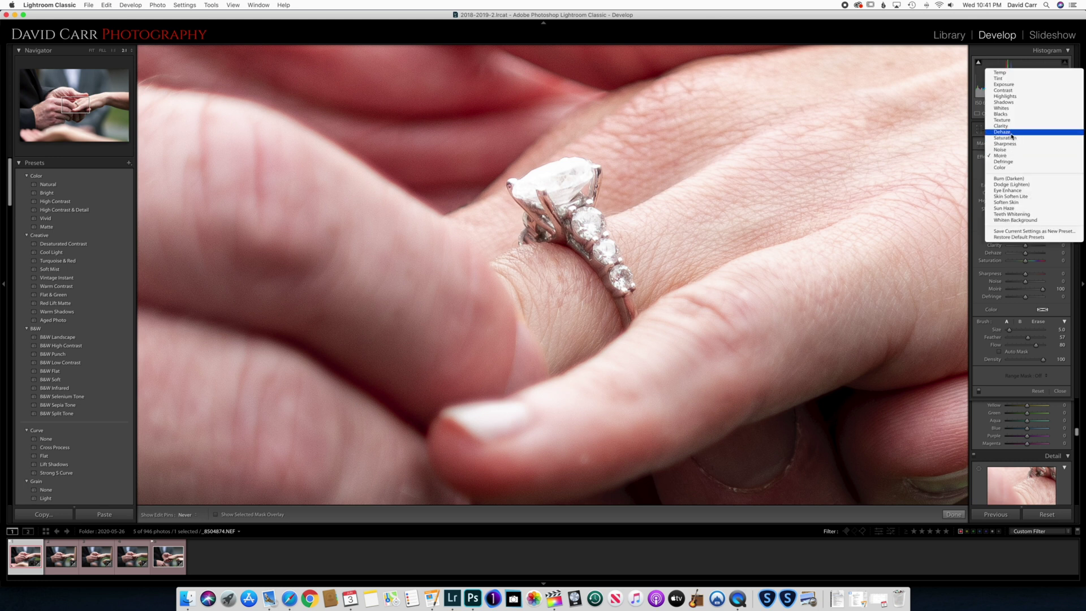
pyautogui.click(1013, 132)
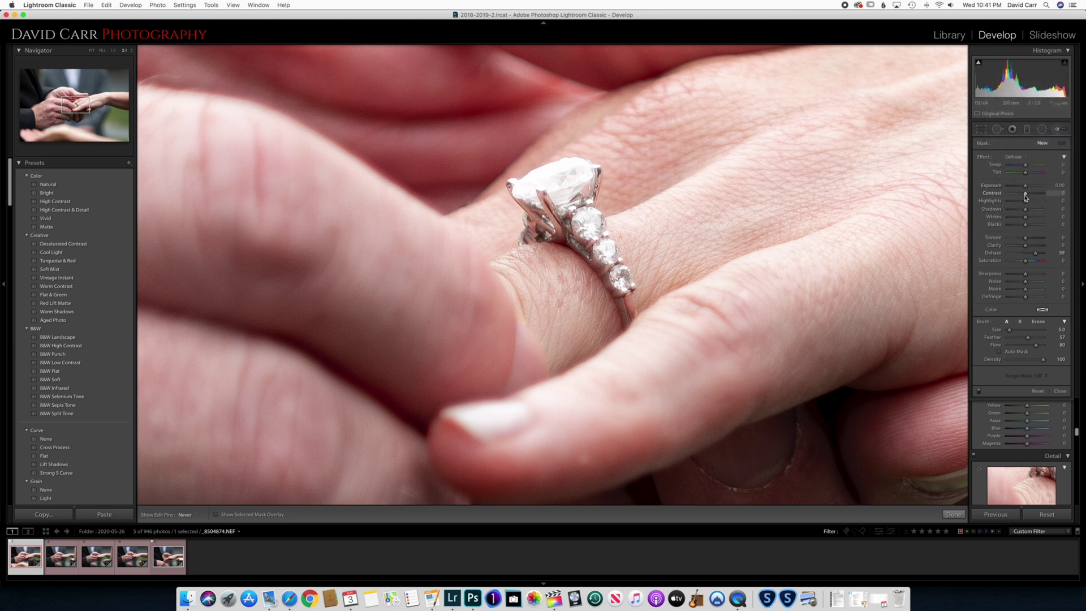
pyautogui.moveTo(1026, 194); pyautogui.dragTo(1030, 195)
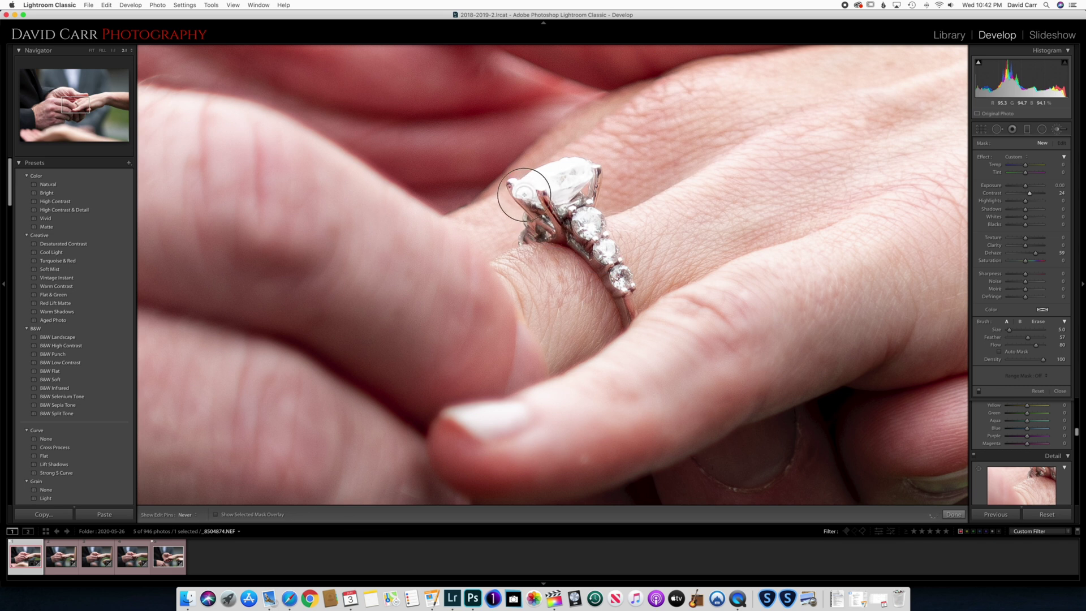
pyautogui.click(558, 184)
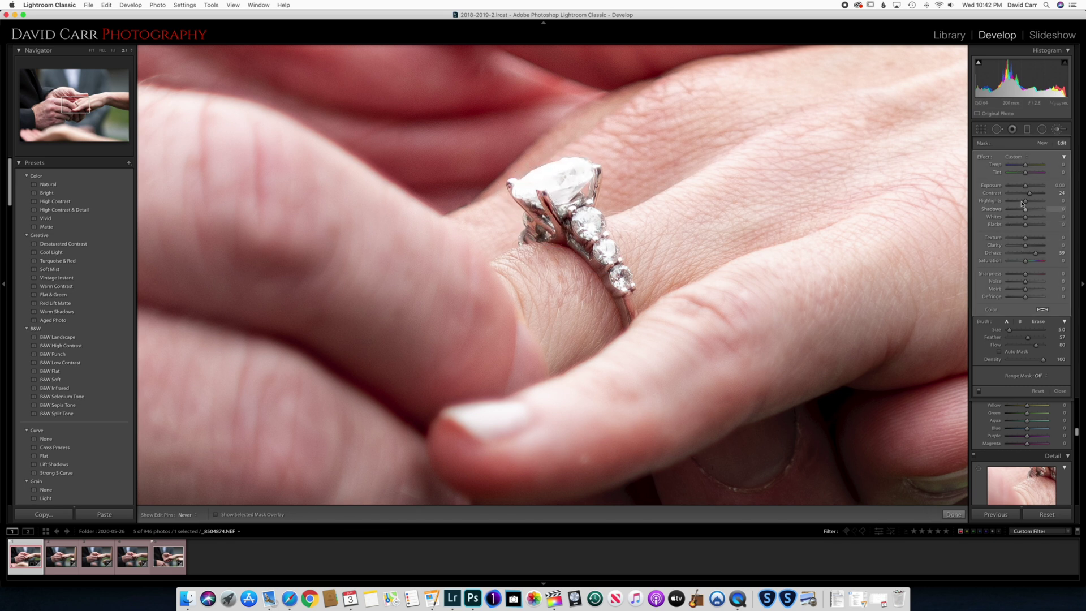
# Refine the diamond ring's brush adjustment to Contrast -4, Blacks -65 and Texture 72, and check it up close and in the full photo.
pyautogui.moveTo(1032, 197); pyautogui.dragTo(1012, 227)
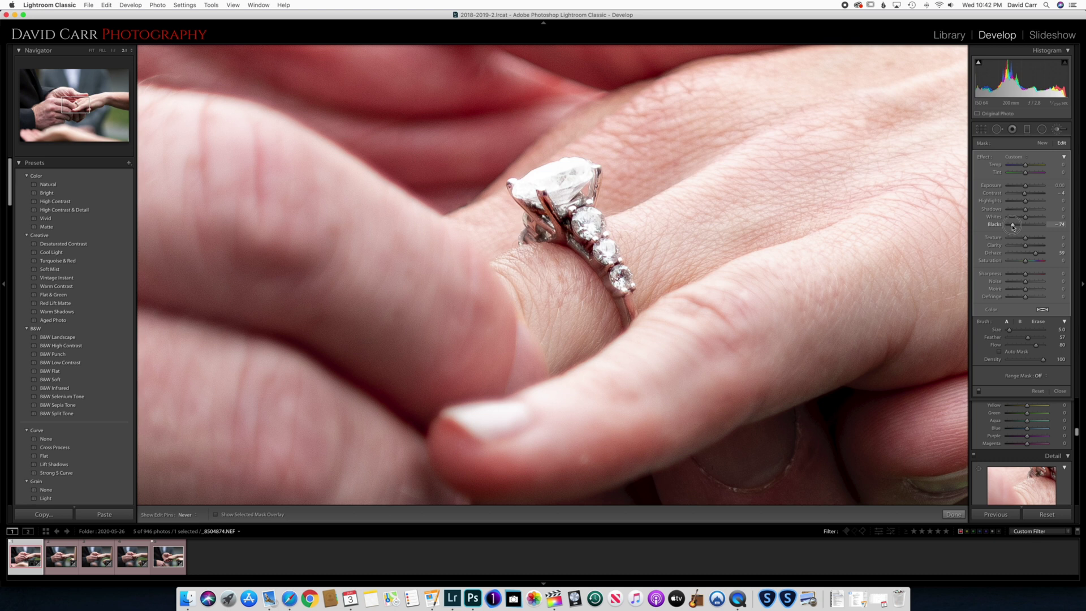
pyautogui.moveTo(1014, 227); pyautogui.dragTo(1038, 242)
pyautogui.press('z')
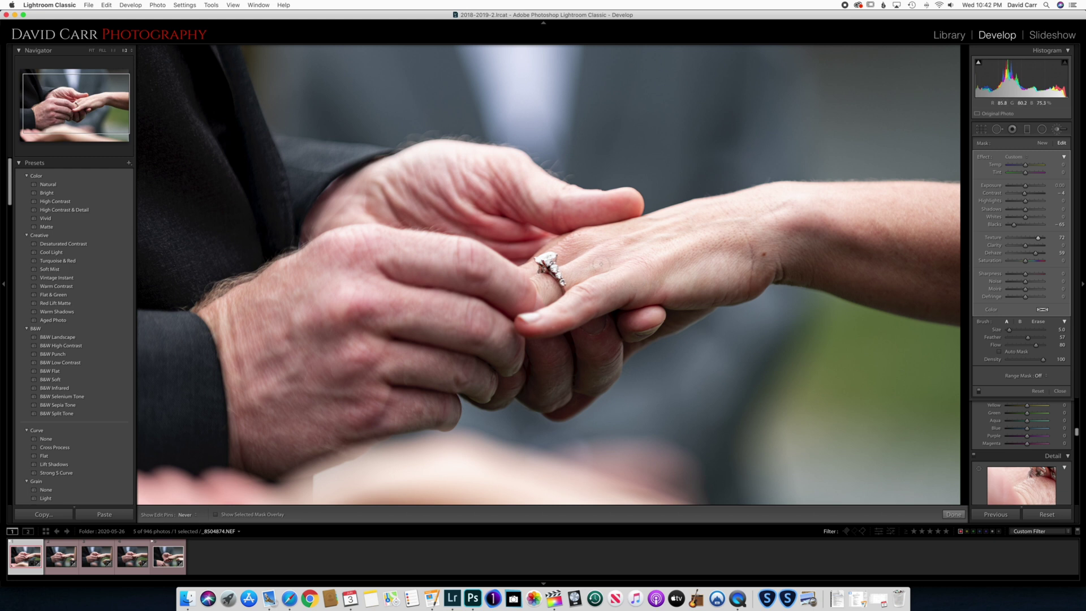
pyautogui.press('super+equal')
pyautogui.press('super+equal')
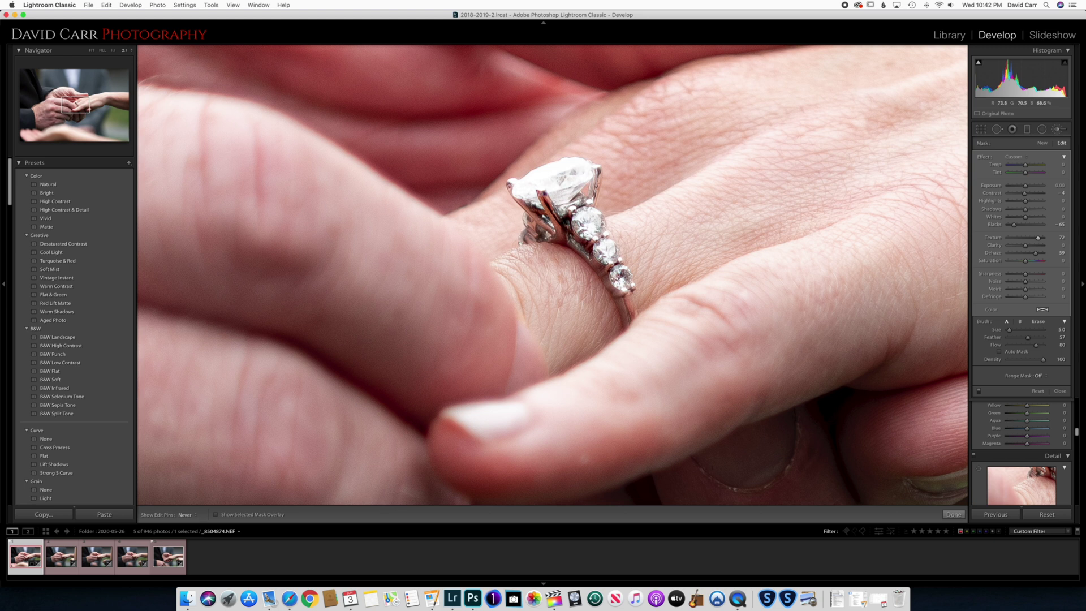
pyautogui.press('super+minus')
pyautogui.press('super+minus')
pyautogui.press('super+minus')
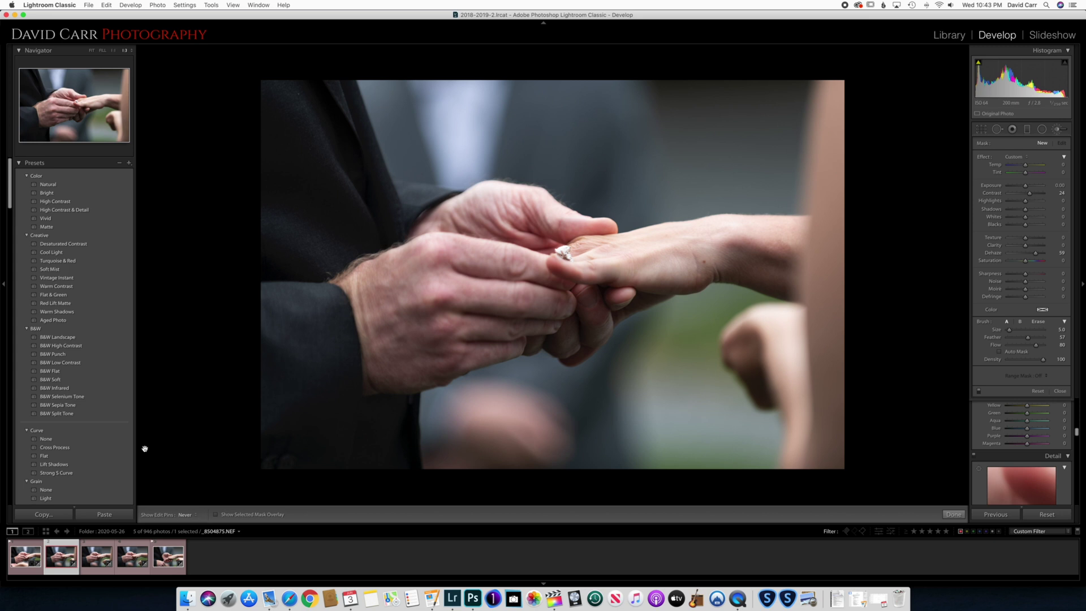
# Look through the hand photos in the series and compare the first with the last, ending on _8504878.NEF.
pyautogui.press('Right')
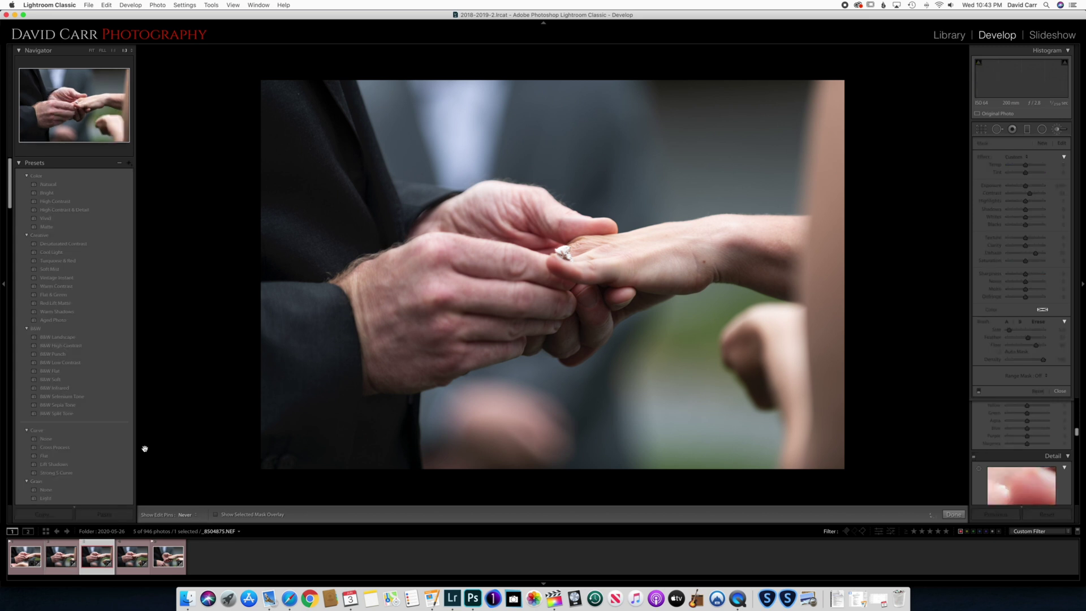
pyautogui.press('Right')
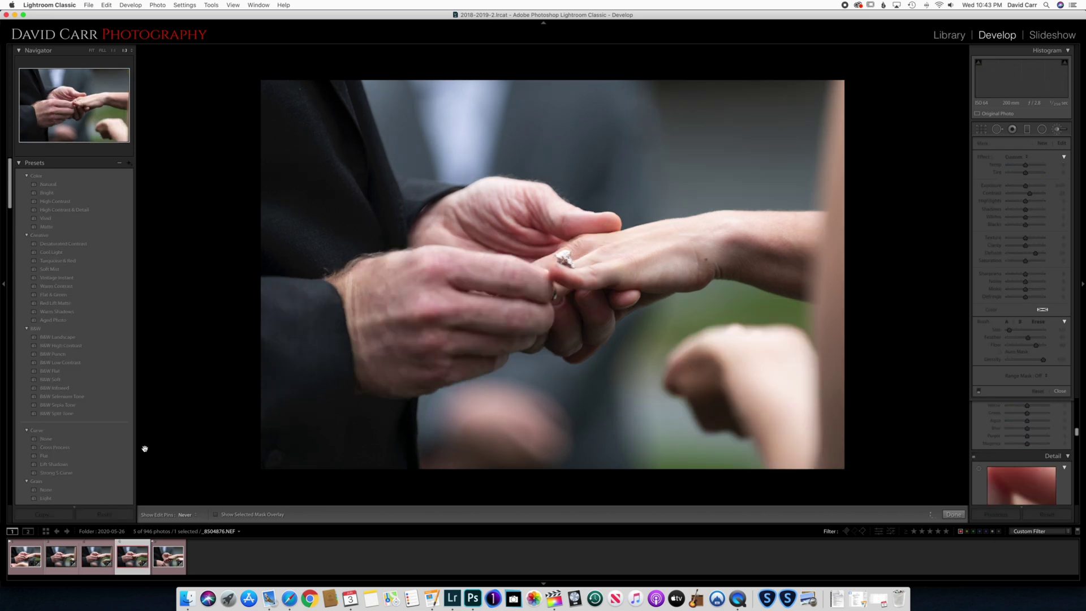
pyautogui.press('Right')
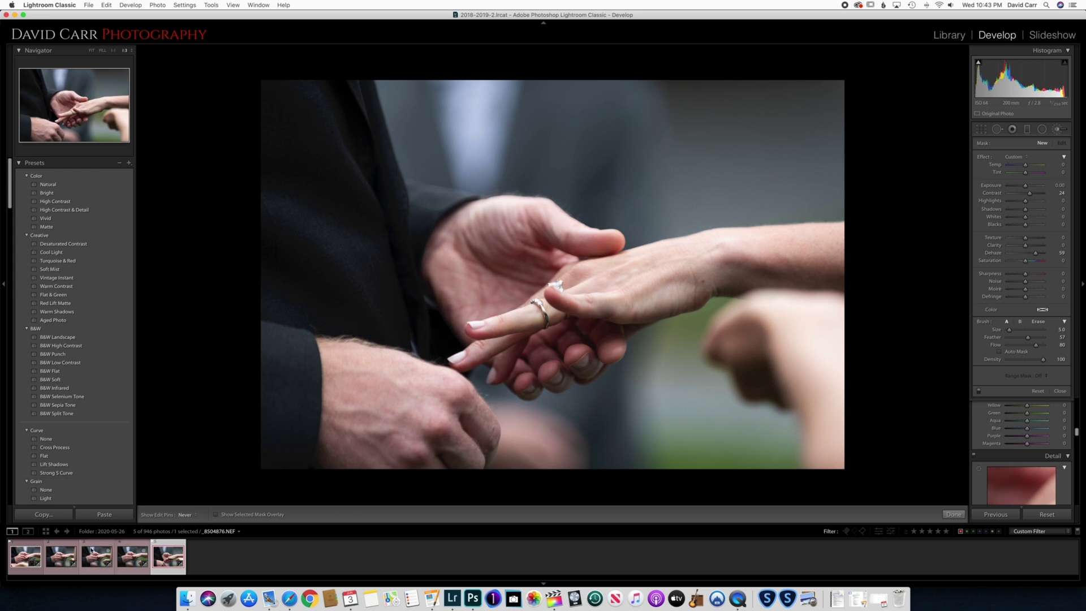
pyautogui.click(29, 557)
pyautogui.click(171, 560)
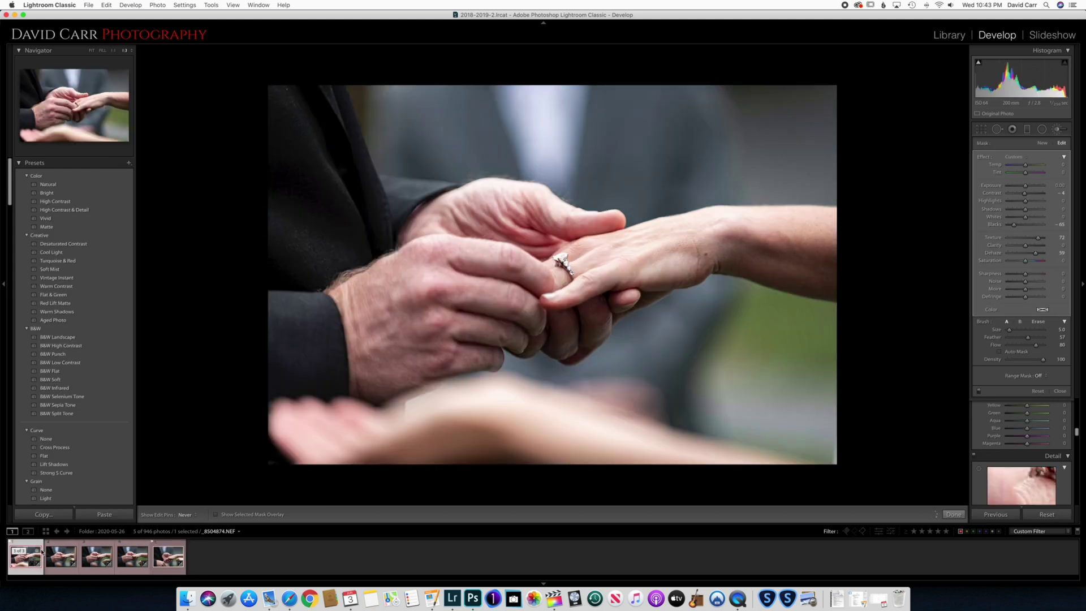
pyautogui.click(171, 560)
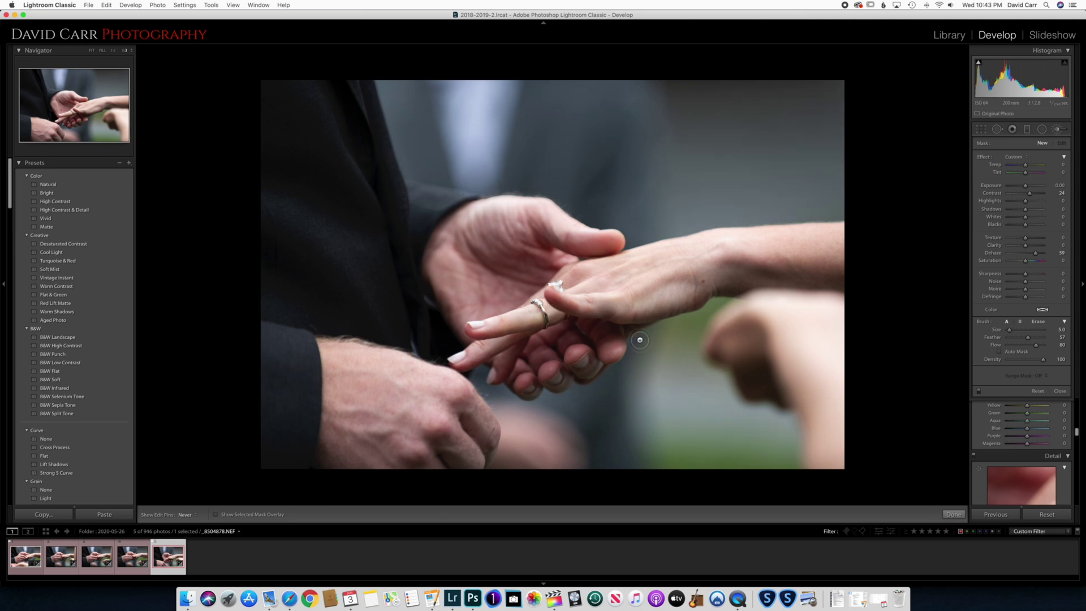
# Add Texture 25 to the adjustment brush and paint it over the wedding band in _8504878.NEF.
pyautogui.press('z')
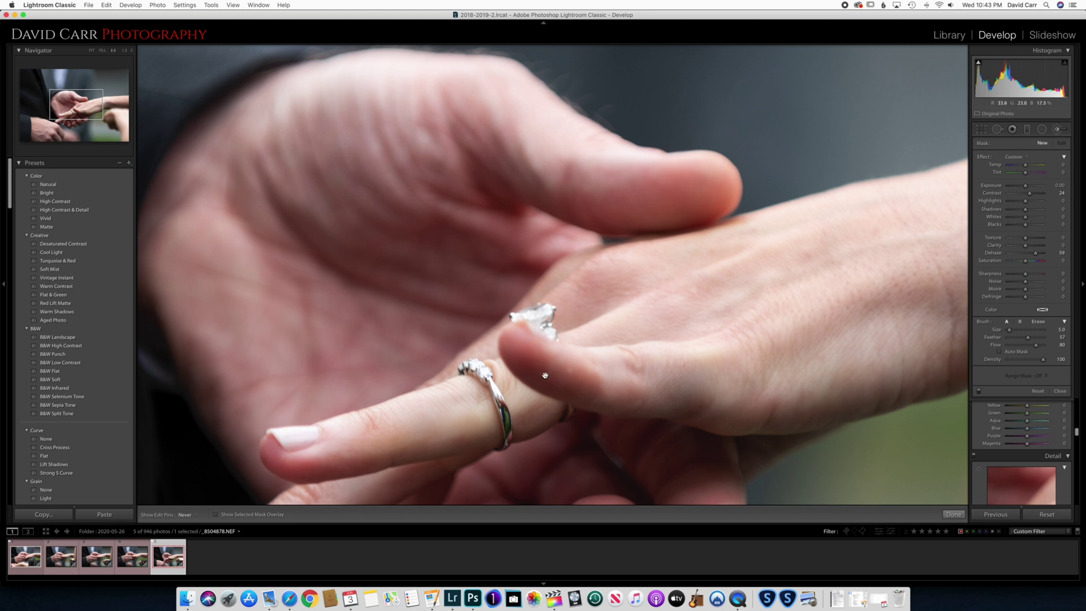
pyautogui.moveTo(545, 376); pyautogui.dragTo(651, 195)
pyautogui.press('super+equal')
pyautogui.press('super+equal')
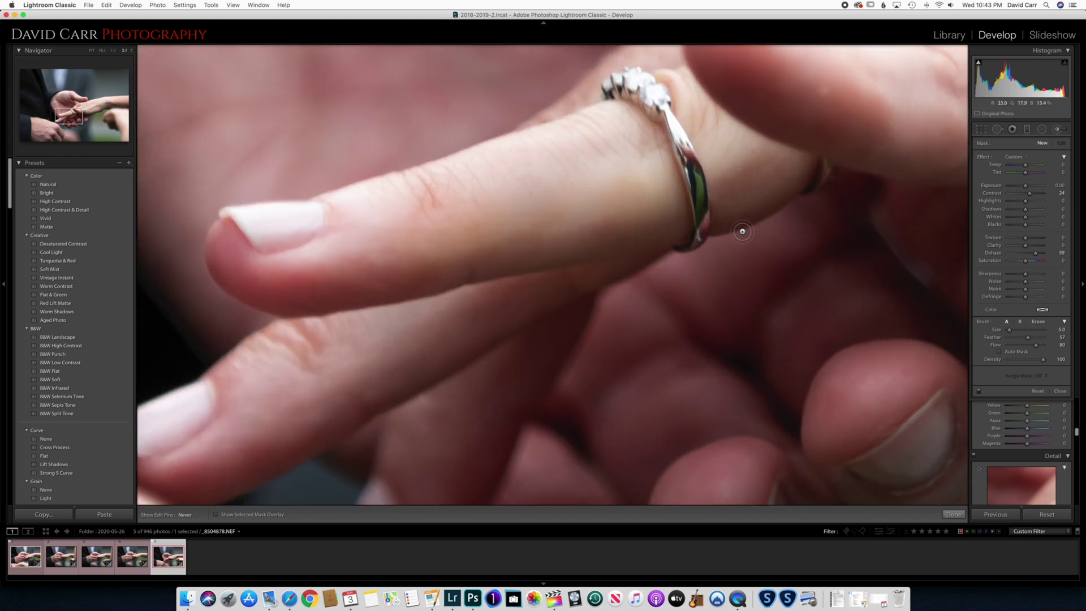
pyautogui.moveTo(760, 164); pyautogui.dragTo(703, 226)
pyautogui.press('super+minus')
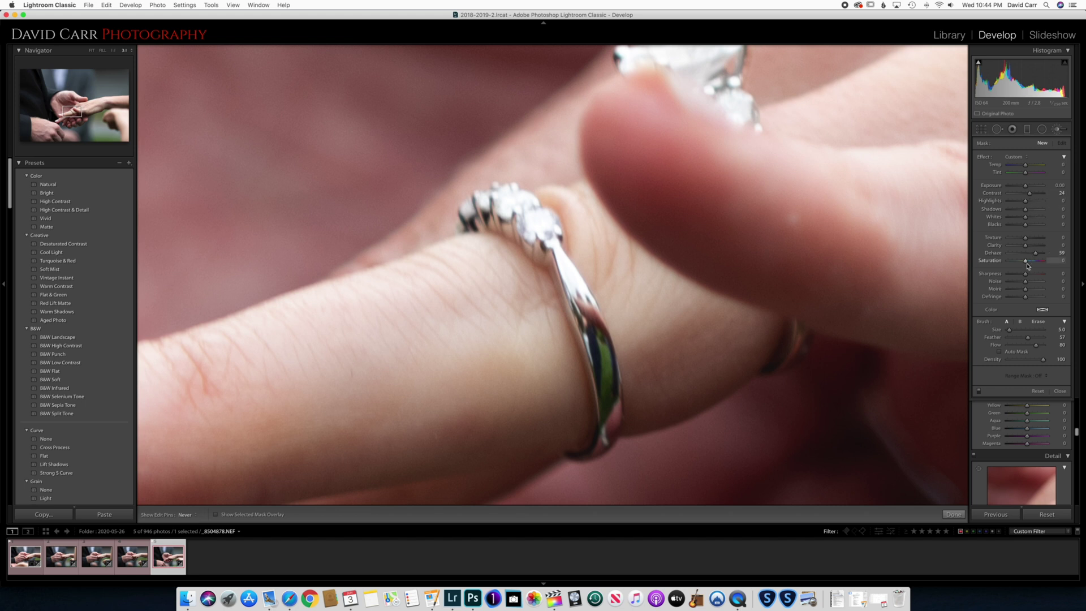
pyautogui.moveTo(1027, 238); pyautogui.dragTo(1031, 238)
pyautogui.moveTo(525, 232)
pyautogui.mouseDown()
pyautogui.moveTo(477, 221)
pyautogui.moveTo(505, 210)
pyautogui.moveTo(538, 228)
pyautogui.moveTo(507, 197)
pyautogui.moveTo(549, 224)
pyautogui.moveTo(567, 257)
pyautogui.moveTo(600, 445)
pyautogui.moveTo(609, 369)
pyautogui.moveTo(571, 274)
pyautogui.mouseUp()
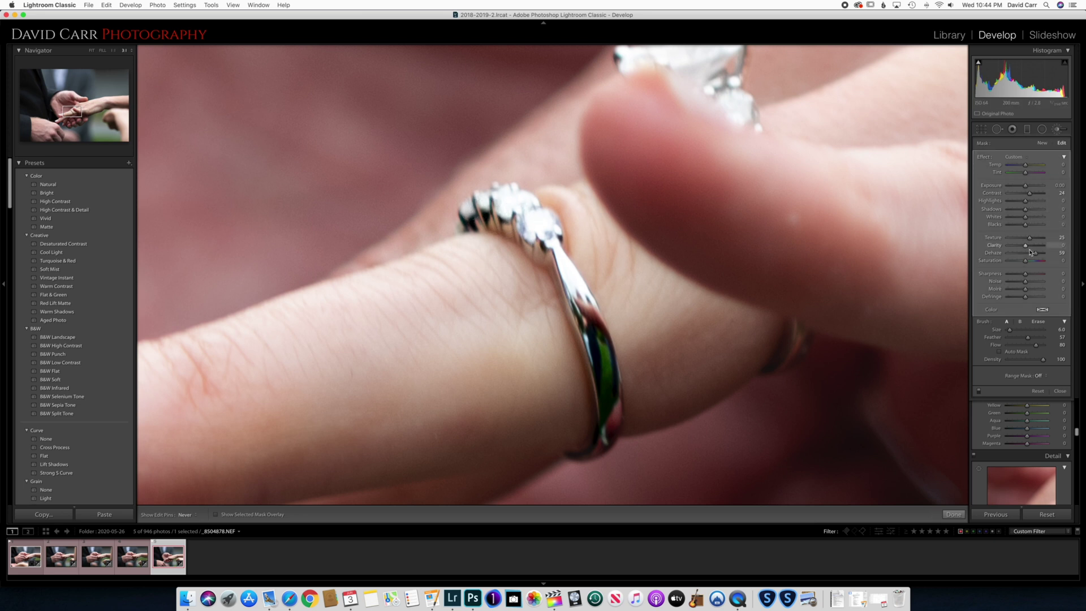
# Set the wedding band adjustment's Sharpness to 100 and Noise to 2, raise its Clarity slightly, and close the brush.
pyautogui.moveTo(1026, 276); pyautogui.dragTo(1046, 277)
pyautogui.moveTo(1027, 285)
pyautogui.mouseDown()
pyautogui.moveTo(1040, 284)
pyautogui.moveTo(1026, 282)
pyautogui.mouseUp()
pyautogui.press('super+minus')
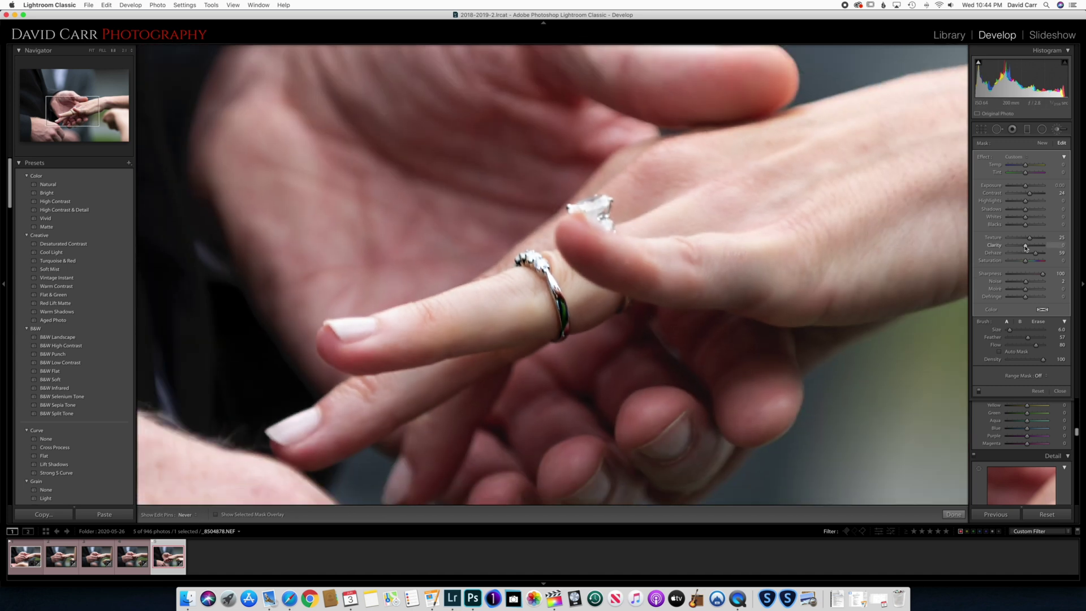
pyautogui.moveTo(1026, 248); pyautogui.dragTo(1029, 247)
pyautogui.press('k')
# Set the overall Sharpening Amount of the wedding band photo to 150 and check the whole image.
pyautogui.scroll(-5, 1030, 269)
pyautogui.scroll(2, 1030, 267)
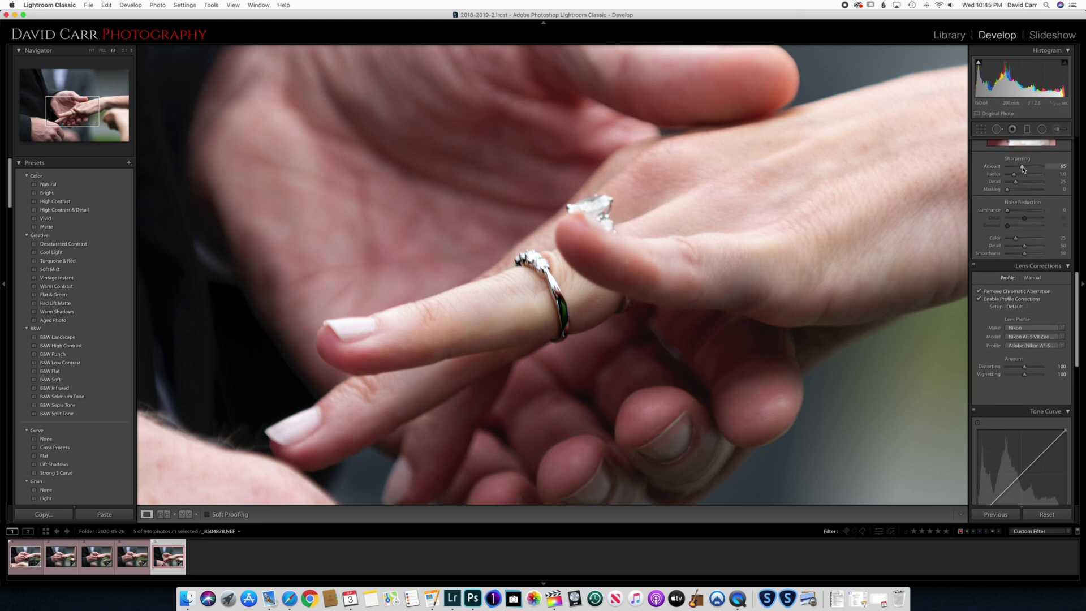
pyautogui.moveTo(1023, 168); pyautogui.dragTo(1052, 171)
pyautogui.press('super+minus')
pyautogui.press('super+minus')
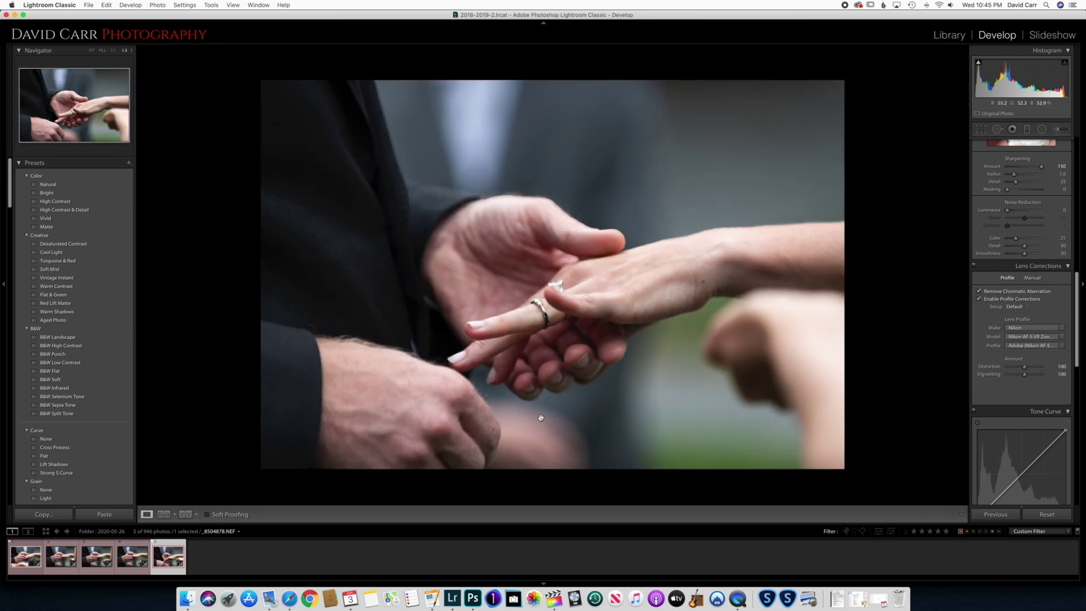
# Open _8504874.NEF and _8504878.NEF for editing in Photoshop and compare the two documents.
pyautogui.click(31, 563)
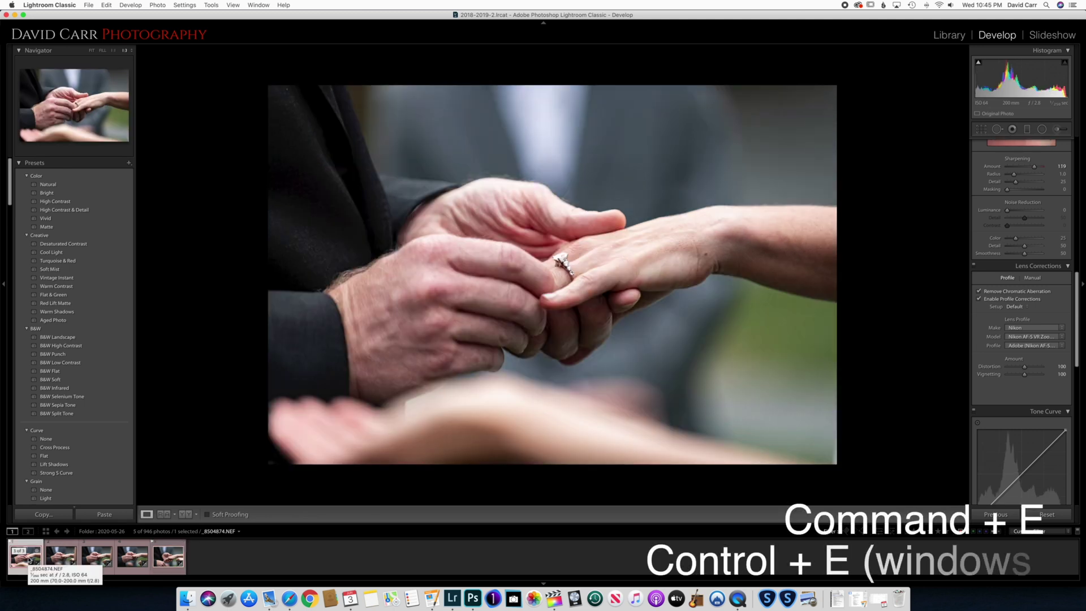
pyautogui.press('super+e')
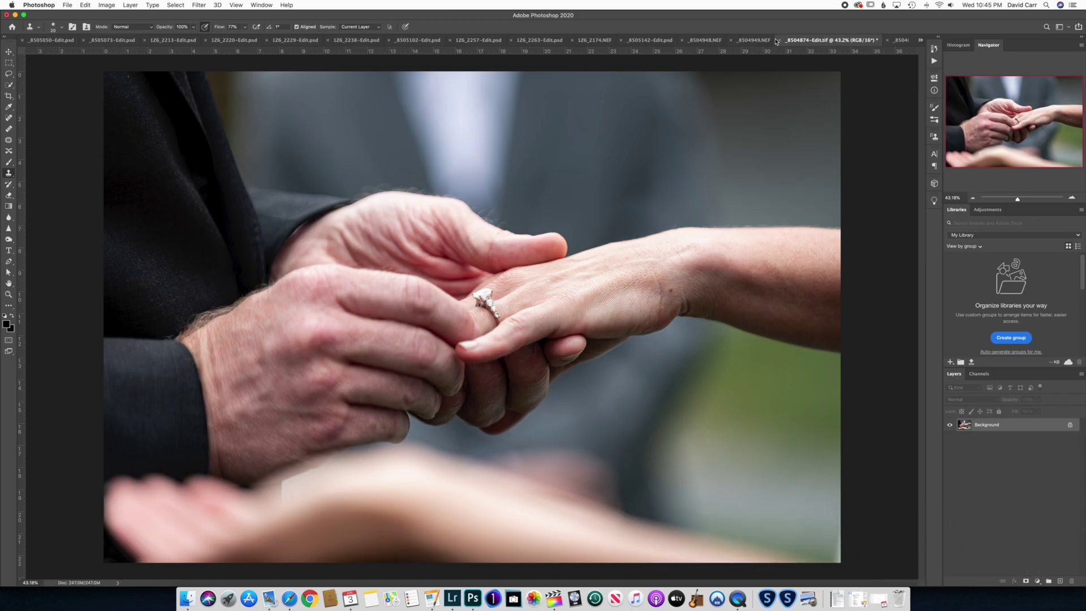
pyautogui.click(454, 598)
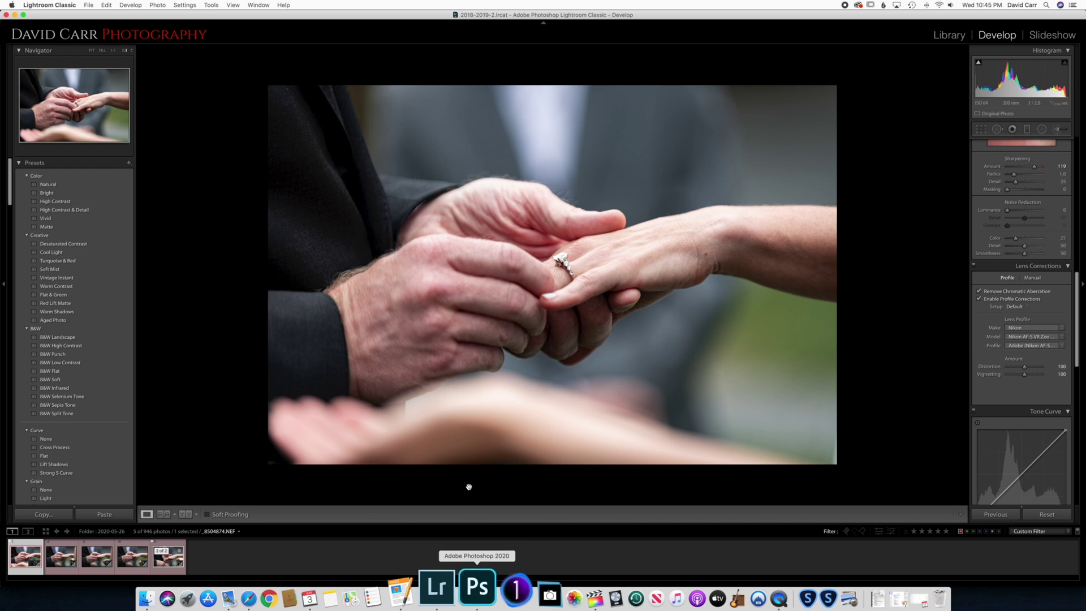
pyautogui.click(163, 563)
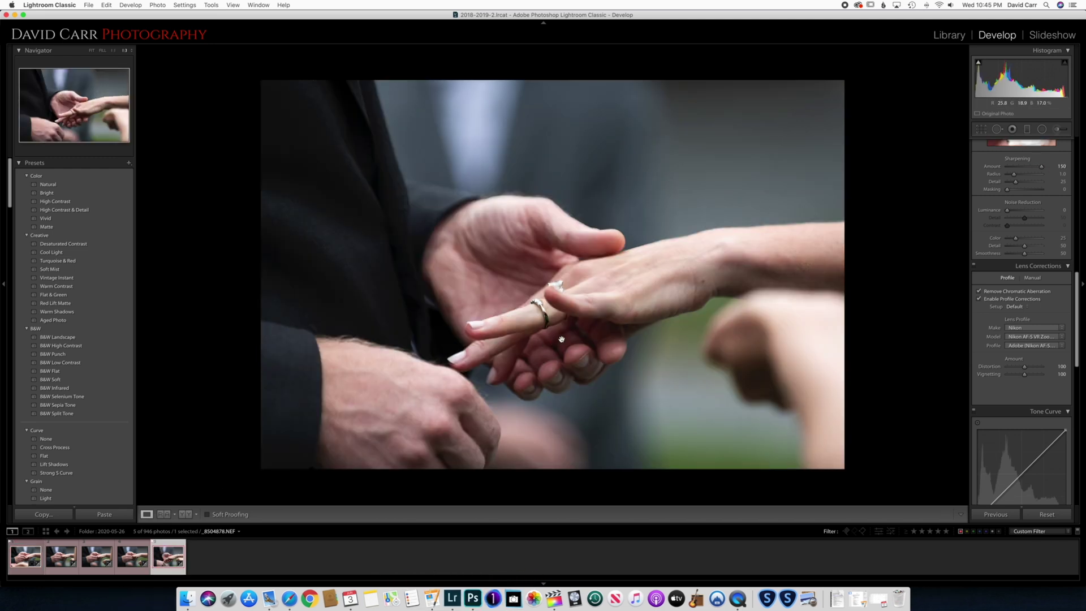
pyautogui.press('super+e')
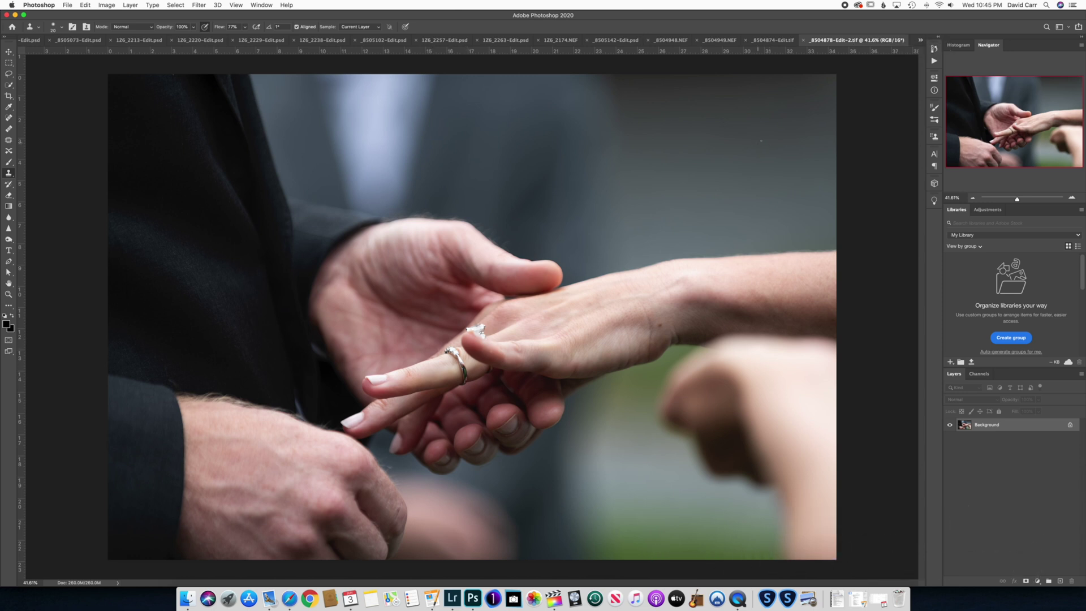
pyautogui.click(774, 41)
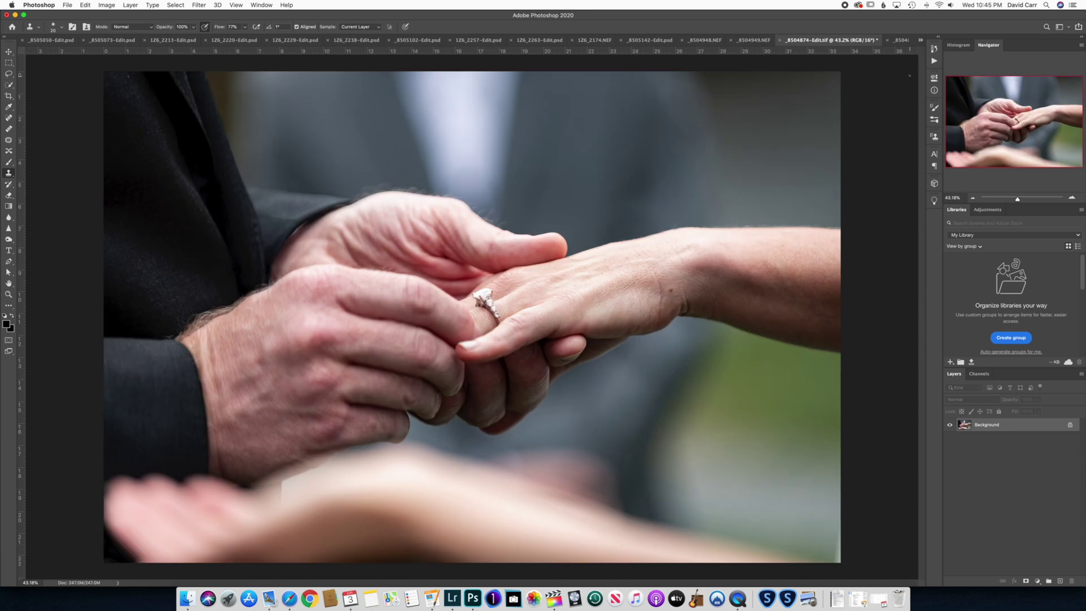
pyautogui.click(899, 41)
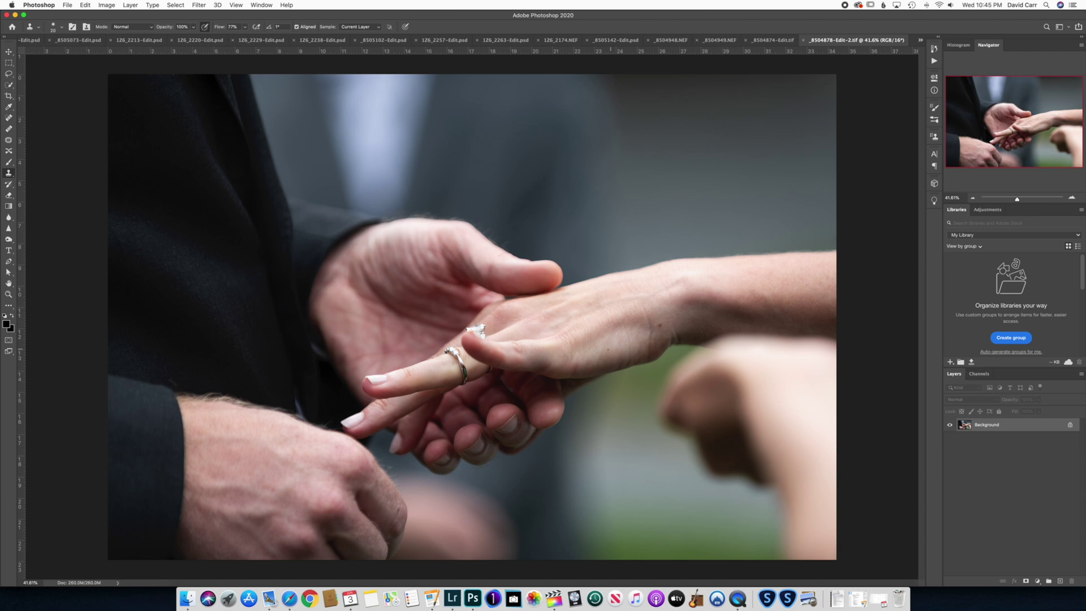
# Copy a marquee selection of about 1.57 by 2.42 in around the wedding band and paste it into _8504874-Edit.tif.
pyautogui.press('m')
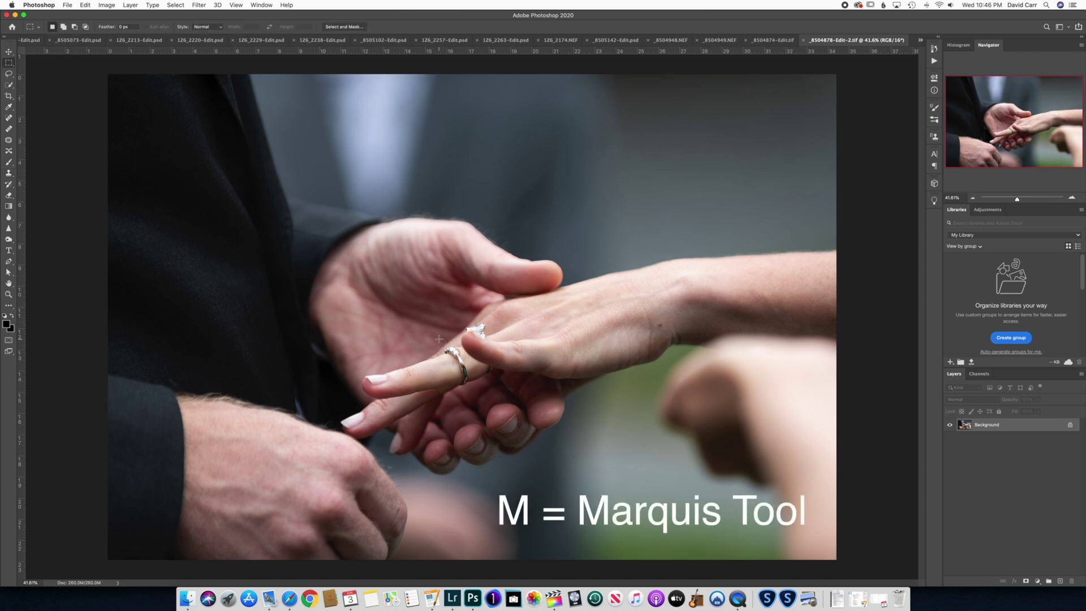
pyautogui.moveTo(439, 339); pyautogui.dragTo(472, 390)
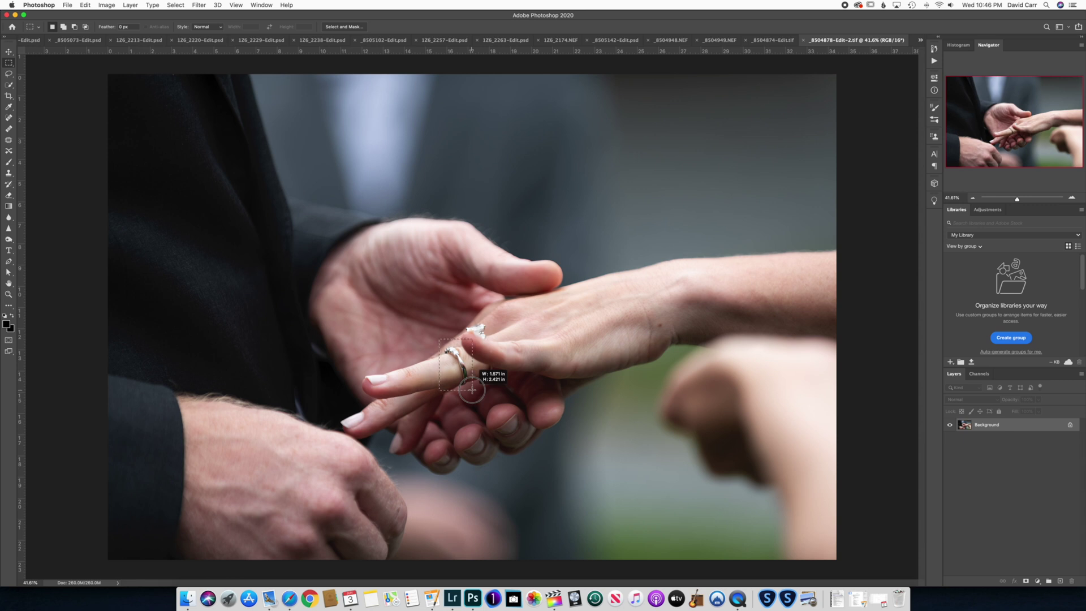
pyautogui.moveTo(472, 389); pyautogui.dragTo(472, 389)
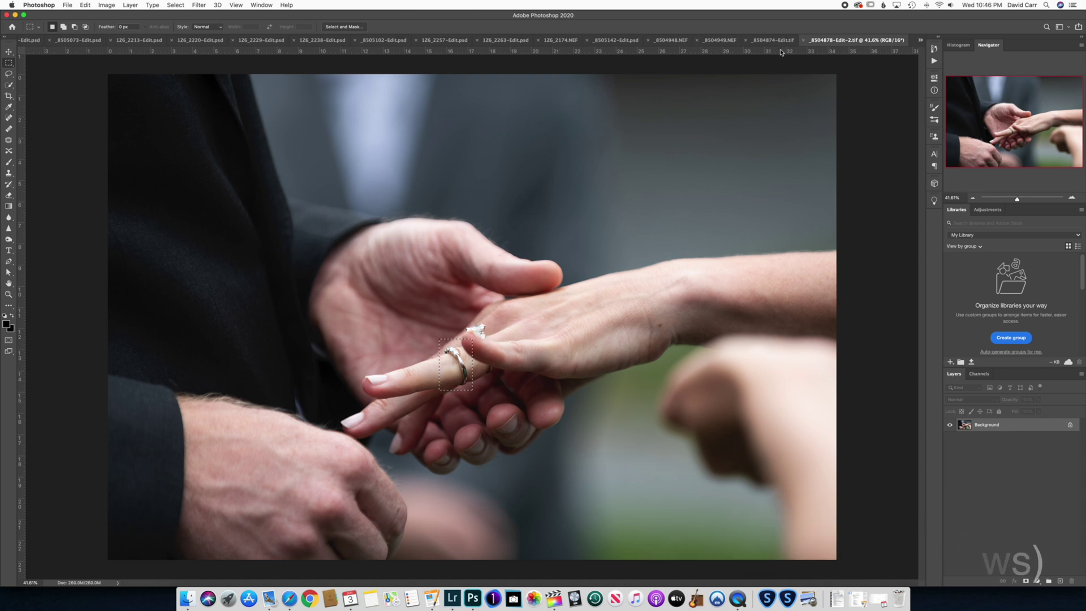
pyautogui.click(767, 40)
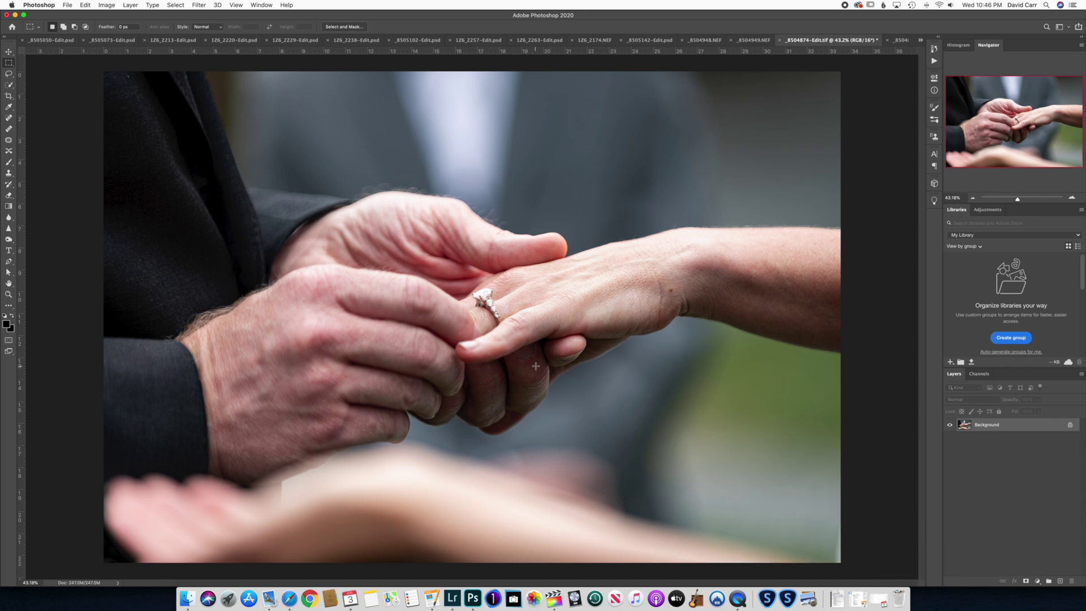
pyautogui.press('super+v')
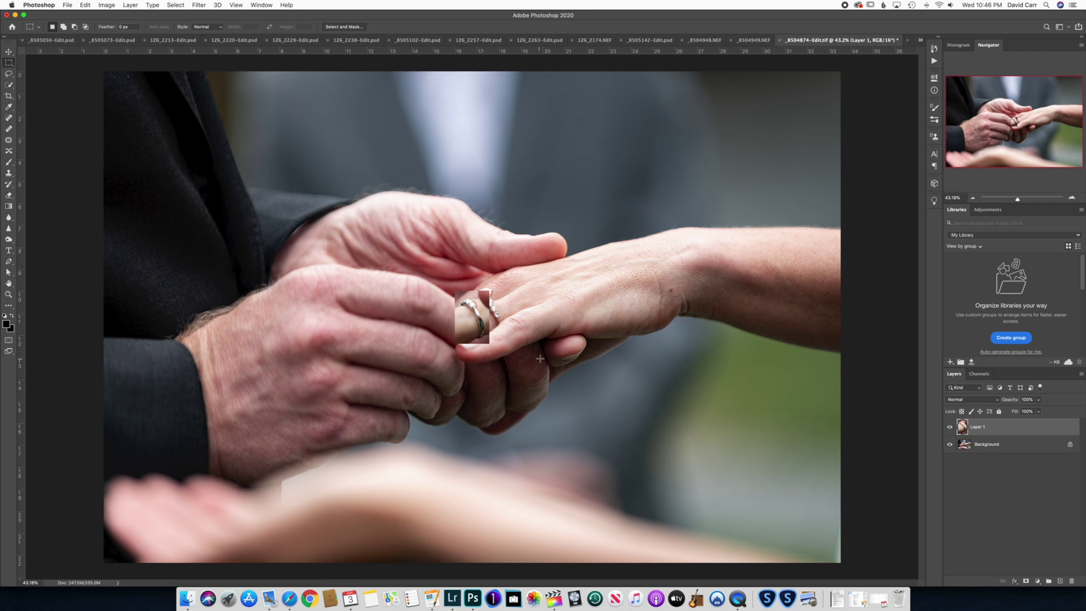
# Move the pasted wedding band patch beside the engagement ring and scale it down to about 93%.
pyautogui.press('v')
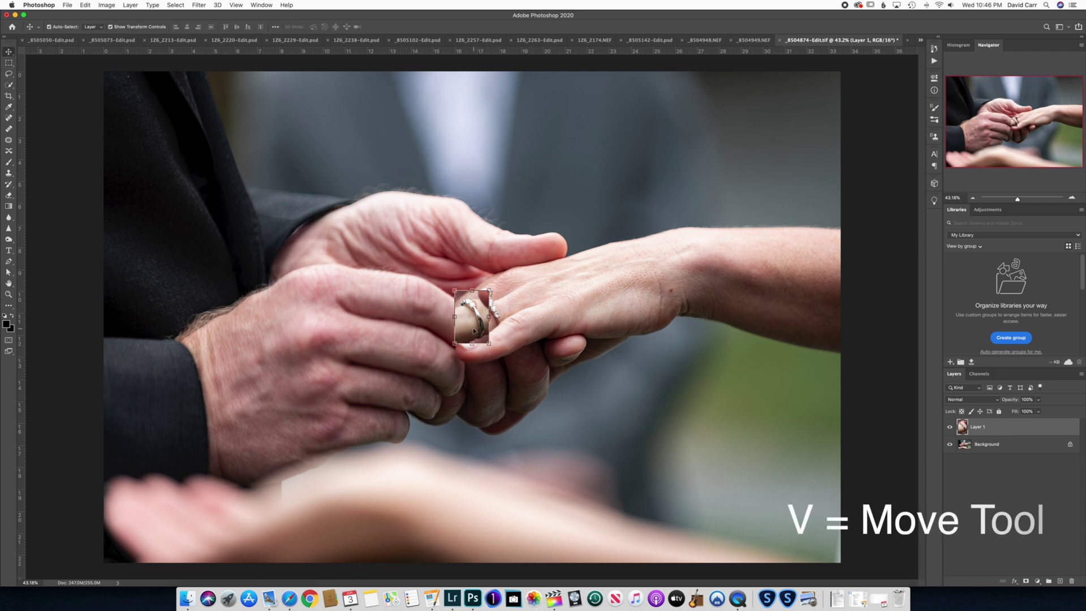
pyautogui.moveTo(474, 314); pyautogui.dragTo(537, 293)
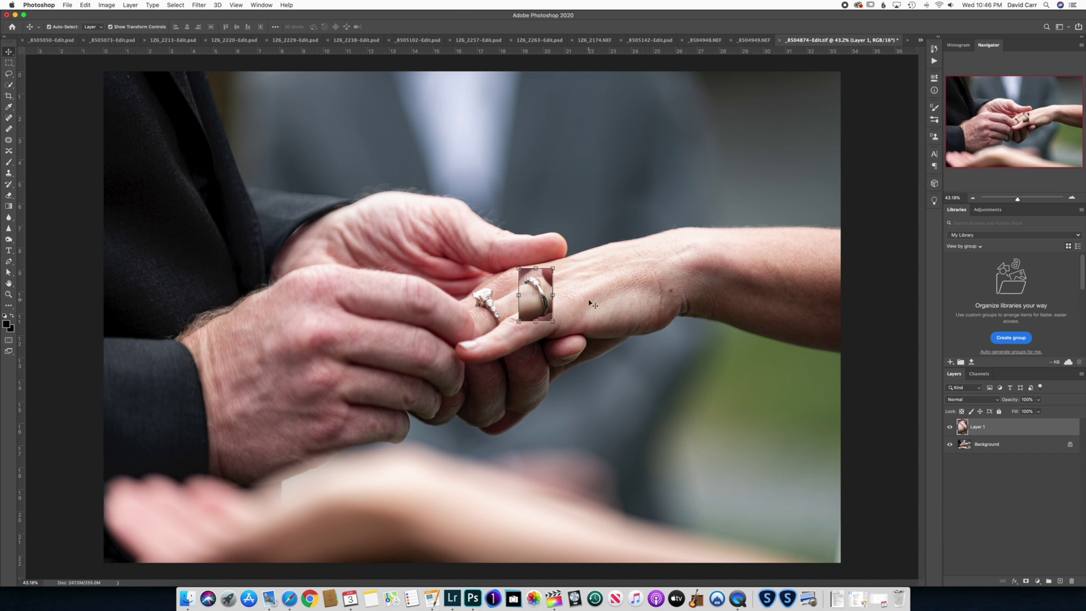
pyautogui.press('super+plus')
pyautogui.press('super+plus')
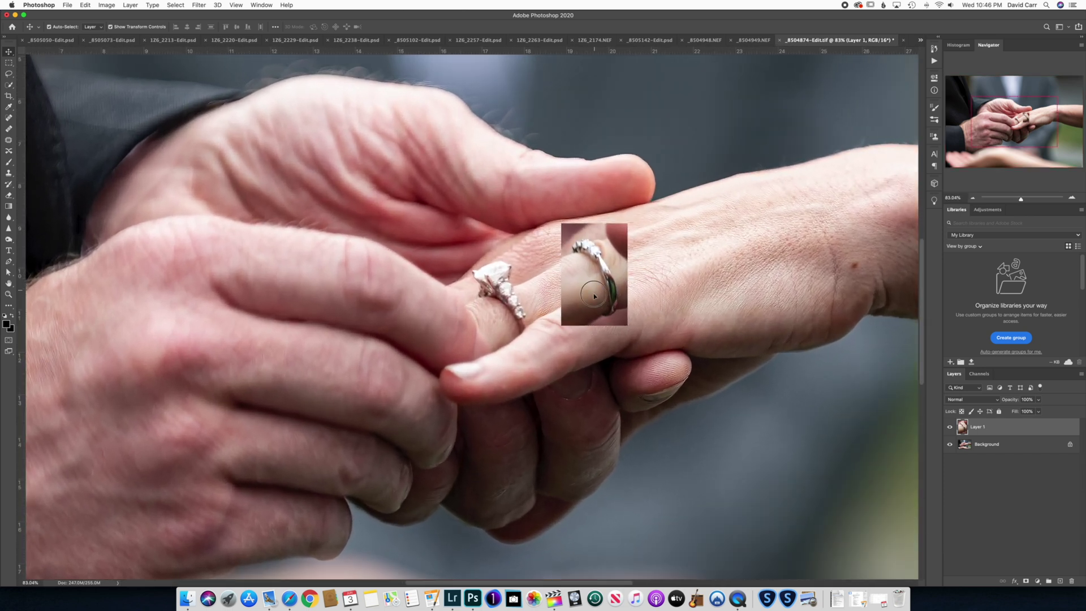
pyautogui.moveTo(591, 304); pyautogui.dragTo(567, 304)
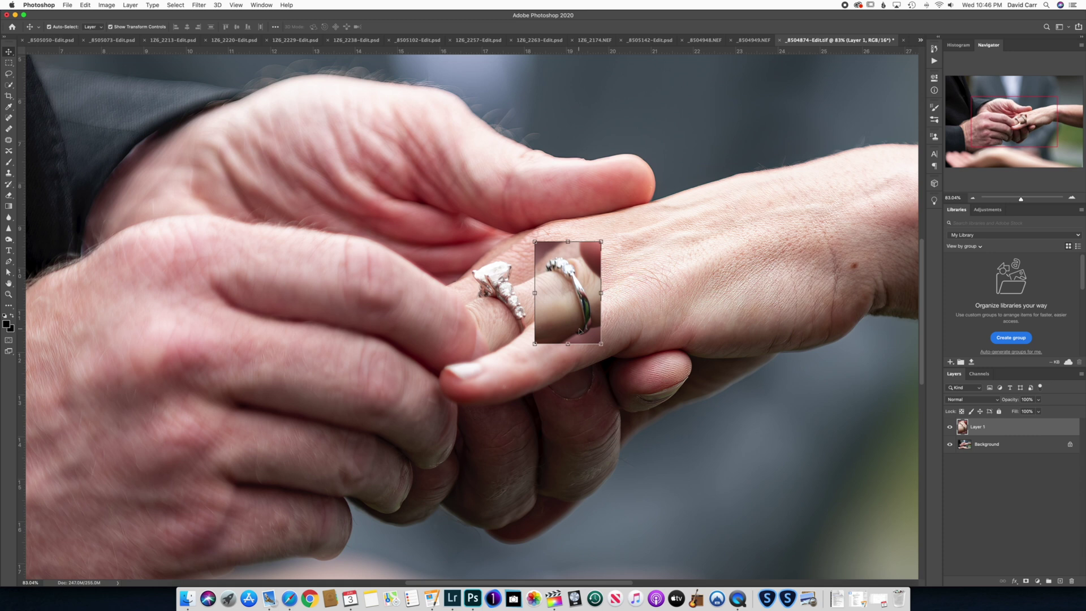
pyautogui.moveTo(601, 343); pyautogui.dragTo(596, 337)
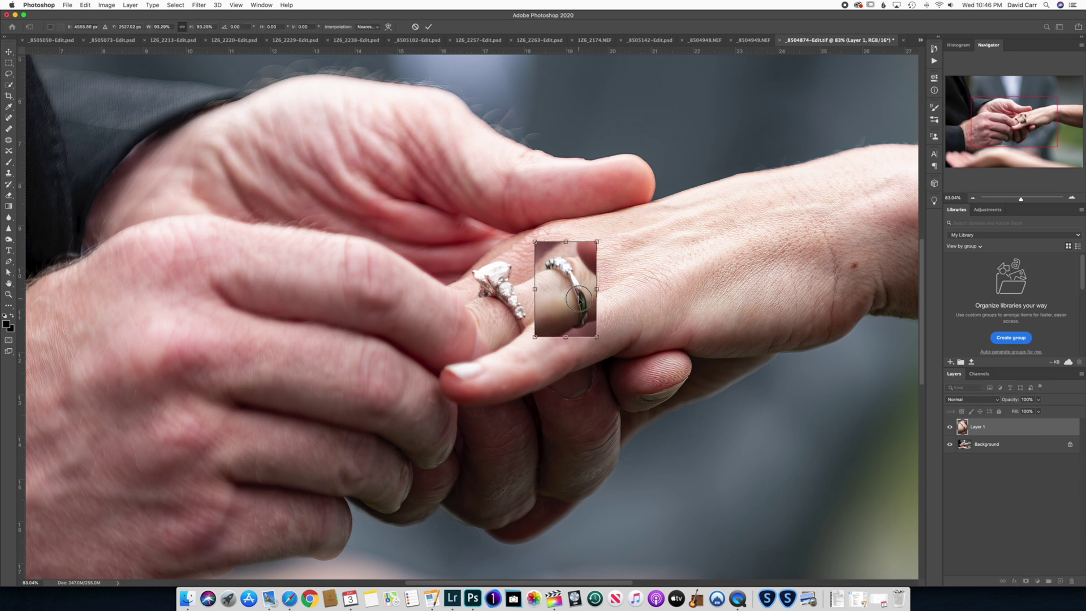
# Place the patch on the ring finger in front of the engagement ring and rotate it about 3 degrees.
pyautogui.moveTo(575, 302); pyautogui.dragTo(494, 336)
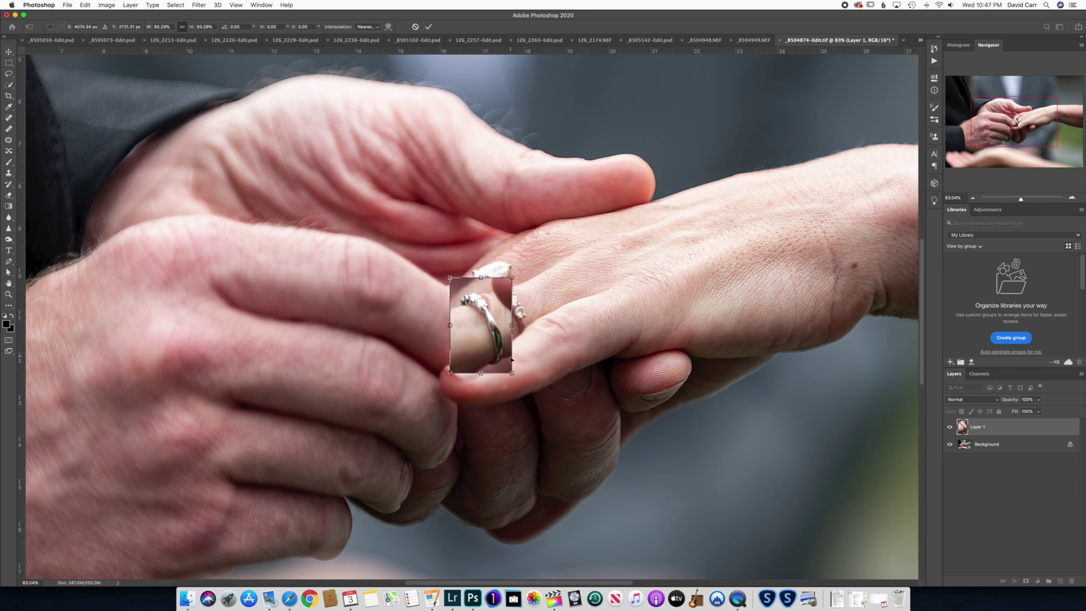
pyautogui.moveTo(519, 378); pyautogui.dragTo(516, 380)
pyautogui.moveTo(493, 344)
pyautogui.mouseDown()
pyautogui.moveTo(447, 353)
pyautogui.moveTo(487, 345)
pyautogui.mouseUp()
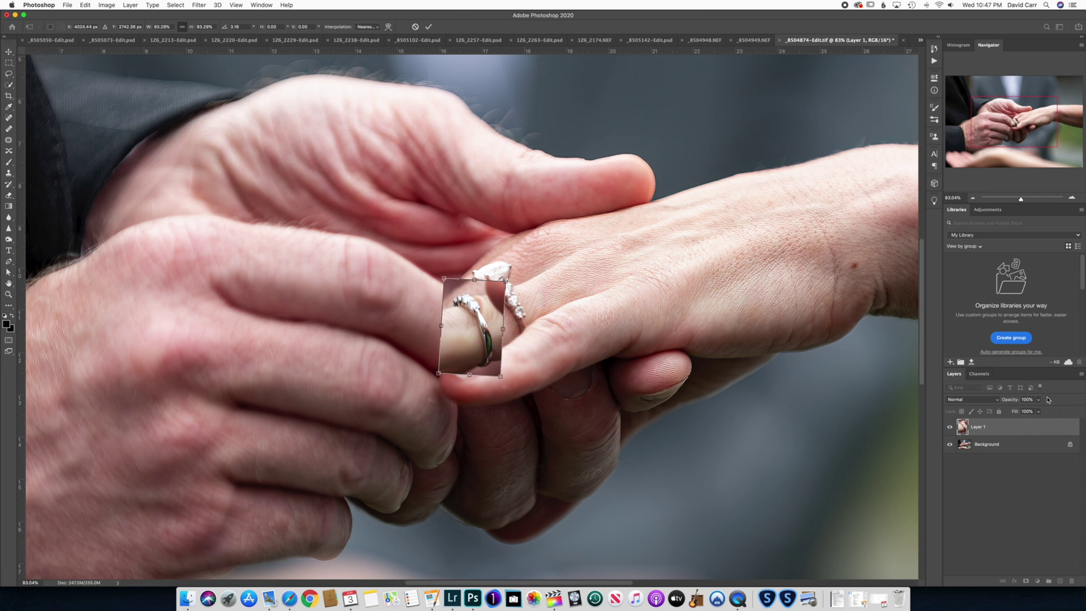
# Set the patch layer's opacity to 50%, rotate the patch to about 6 degrees, and align its band with the finger.
pyautogui.click(1039, 400)
pyautogui.moveTo(1040, 410); pyautogui.dragTo(1021, 417)
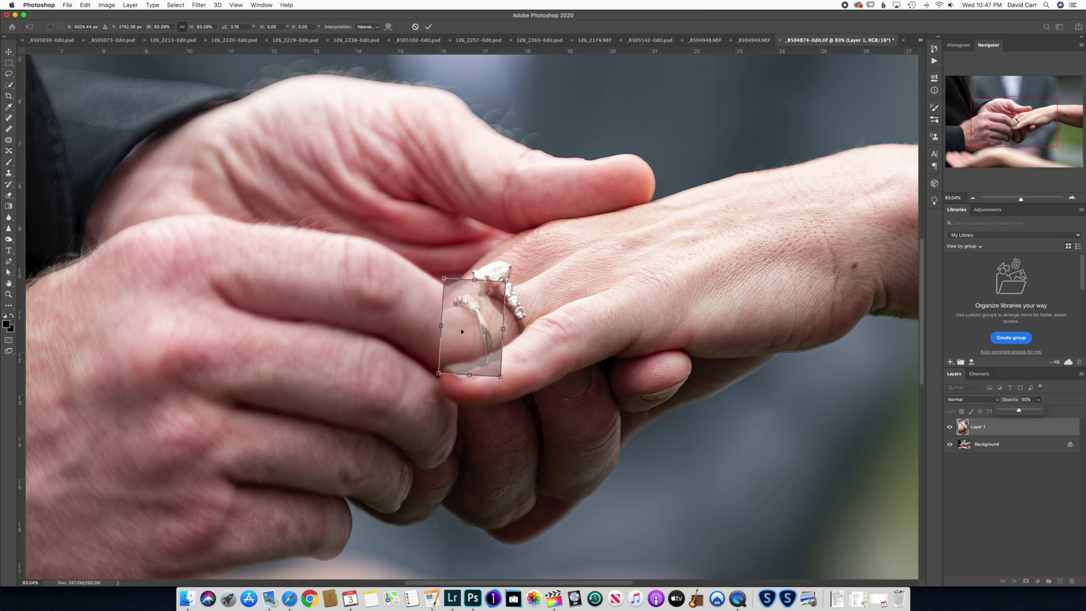
pyautogui.moveTo(462, 332); pyautogui.dragTo(527, 327)
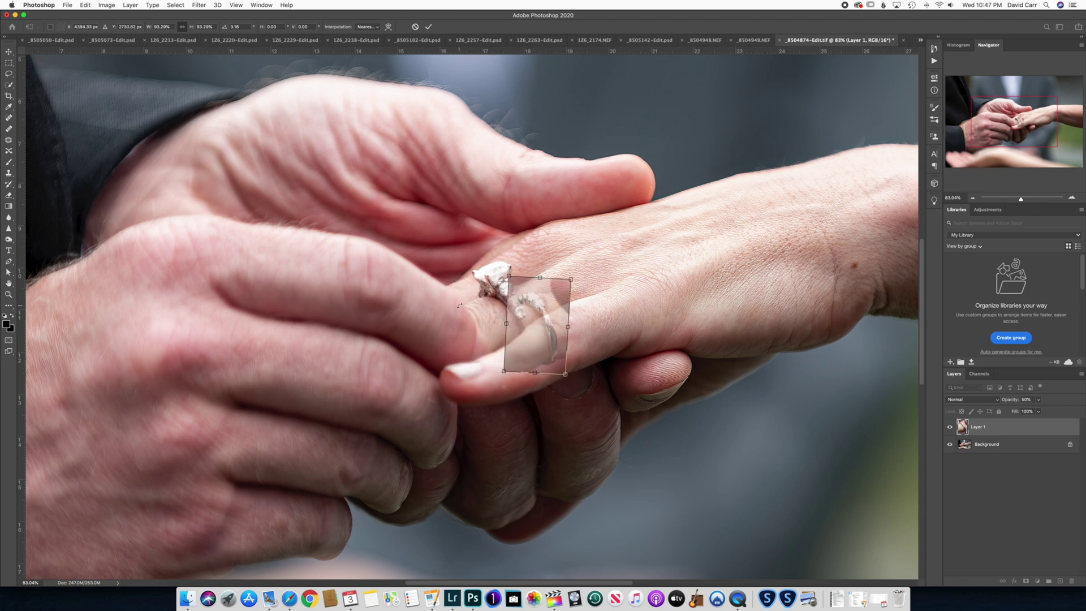
pyautogui.moveTo(546, 323); pyautogui.dragTo(485, 324)
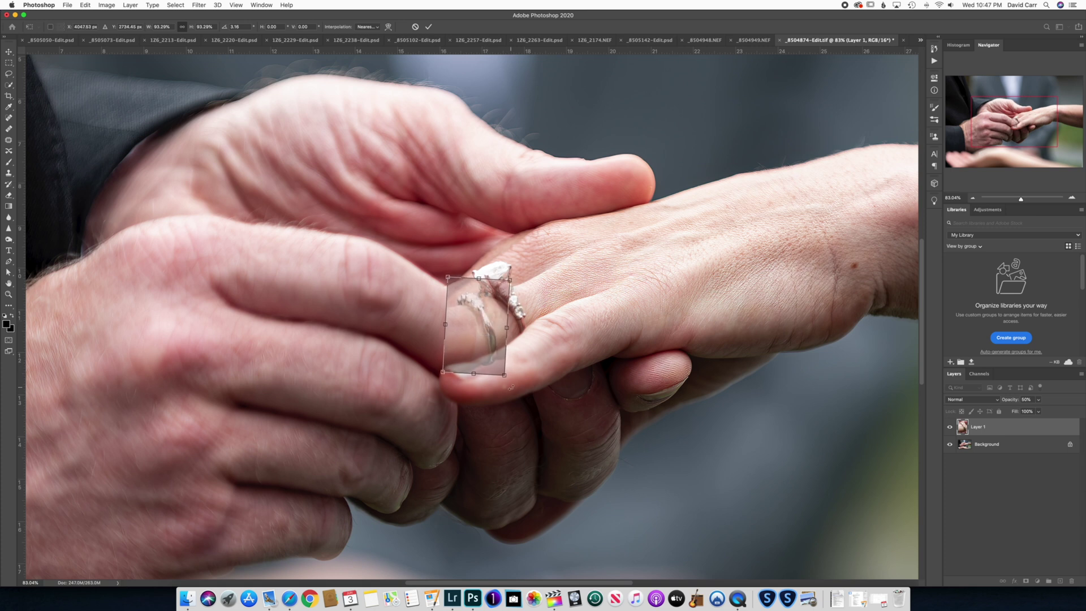
pyautogui.moveTo(512, 380); pyautogui.dragTo(494, 344)
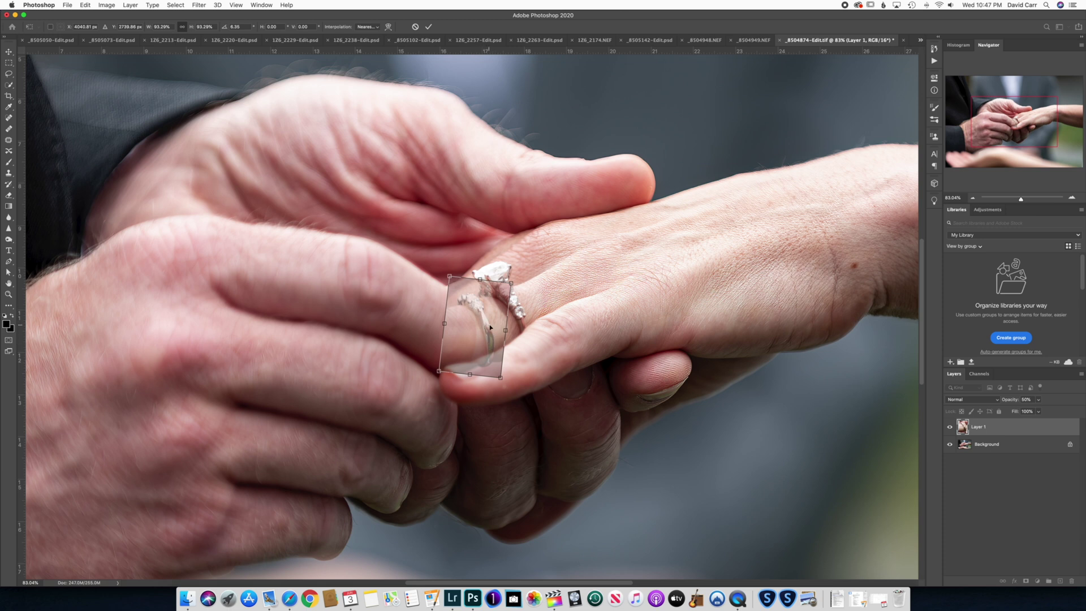
pyautogui.moveTo(498, 344)
pyautogui.mouseDown()
pyautogui.moveTo(502, 334)
pyautogui.moveTo(491, 342)
pyautogui.moveTo(535, 341)
pyautogui.moveTo(492, 342)
pyautogui.mouseUp()
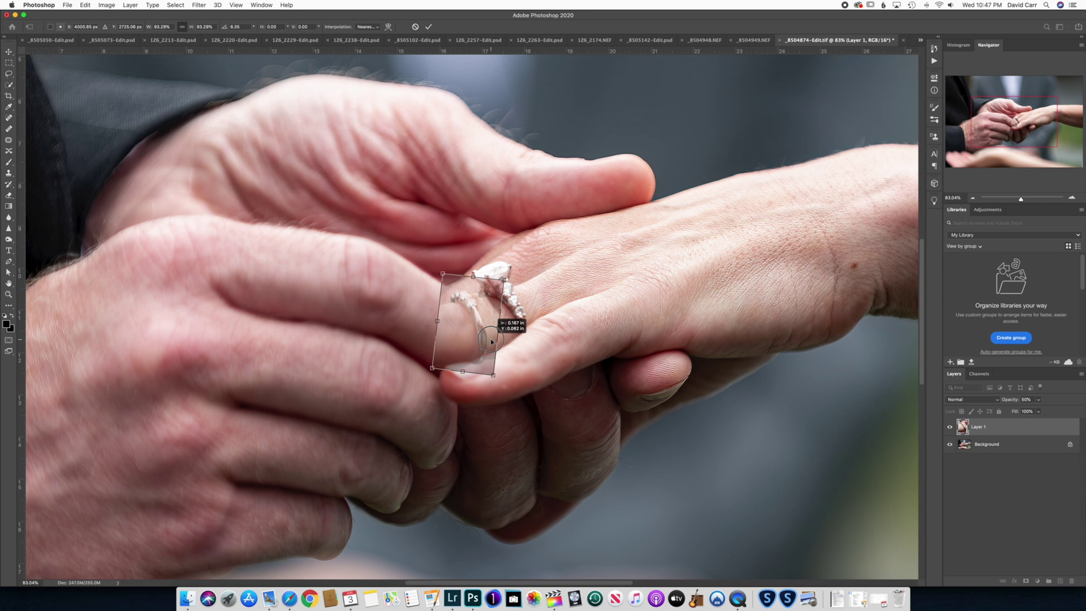
pyautogui.moveTo(491, 342); pyautogui.dragTo(491, 342)
# Restore the patch layer's opacity to 100% and apply the transformation.
pyautogui.click(1039, 401)
pyautogui.moveTo(1039, 413); pyautogui.dragTo(1081, 411)
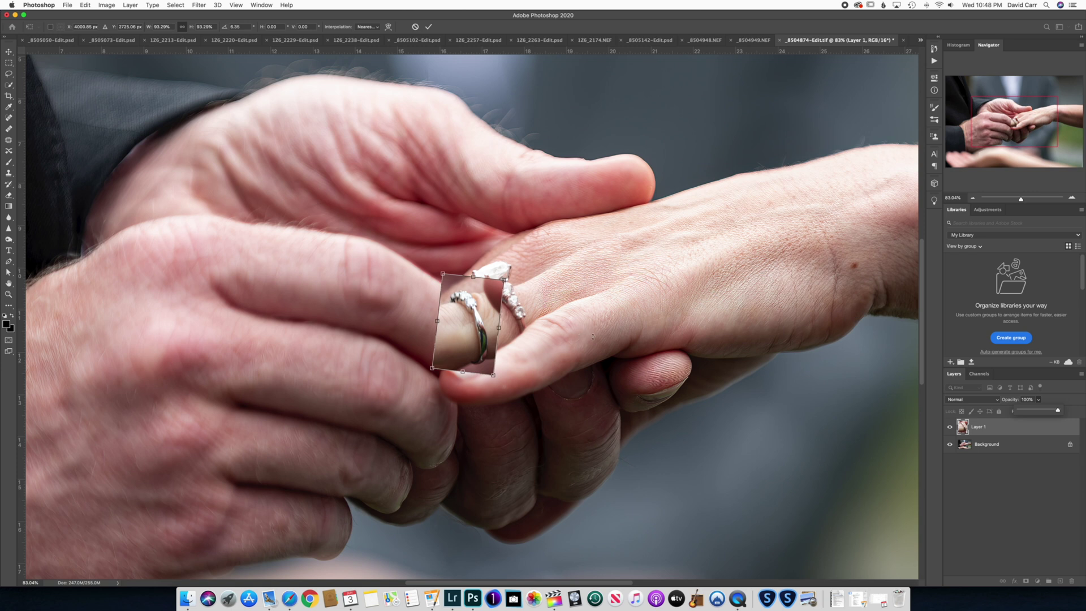
pyautogui.press('Return')
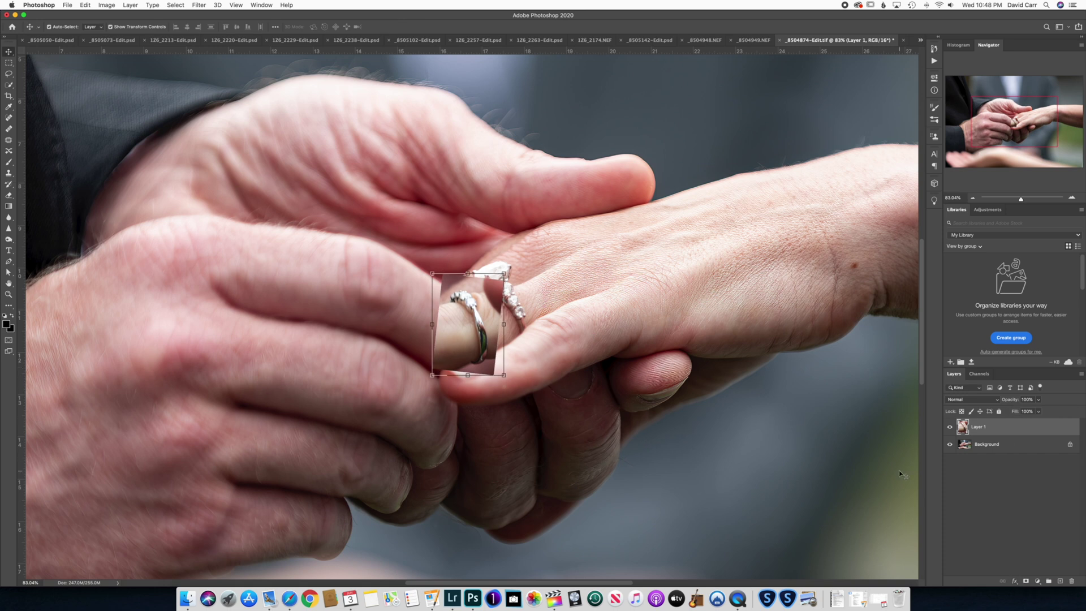
# Add a black layer mask to Layer 1 and brush white over the finger to reveal the wedding band.
pyautogui.keyDown('alt'); pyautogui.click(1027, 583); pyautogui.keyUp('alt')
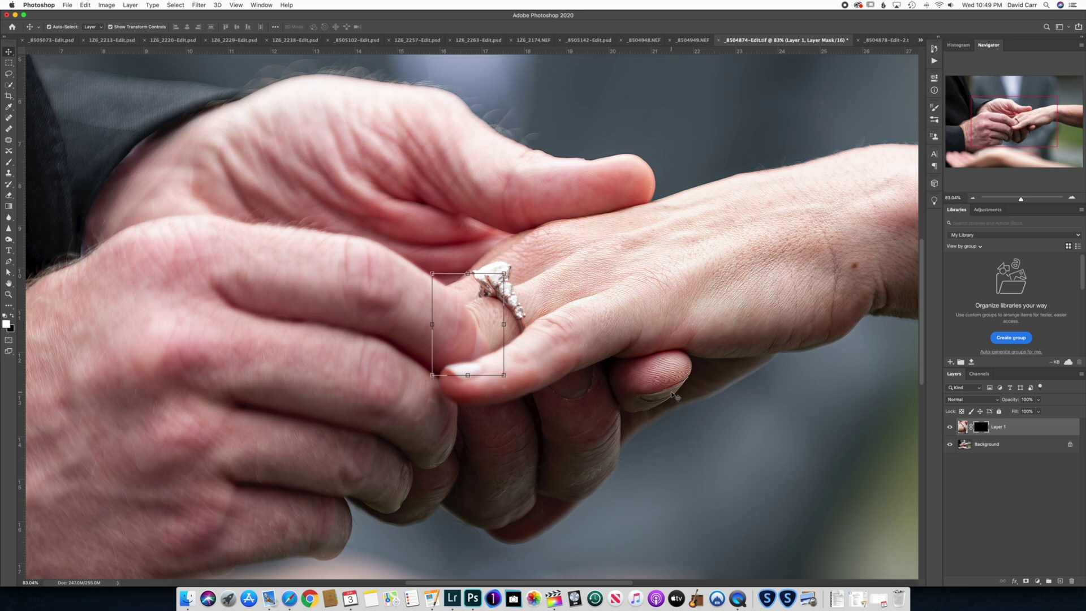
pyautogui.press('b')
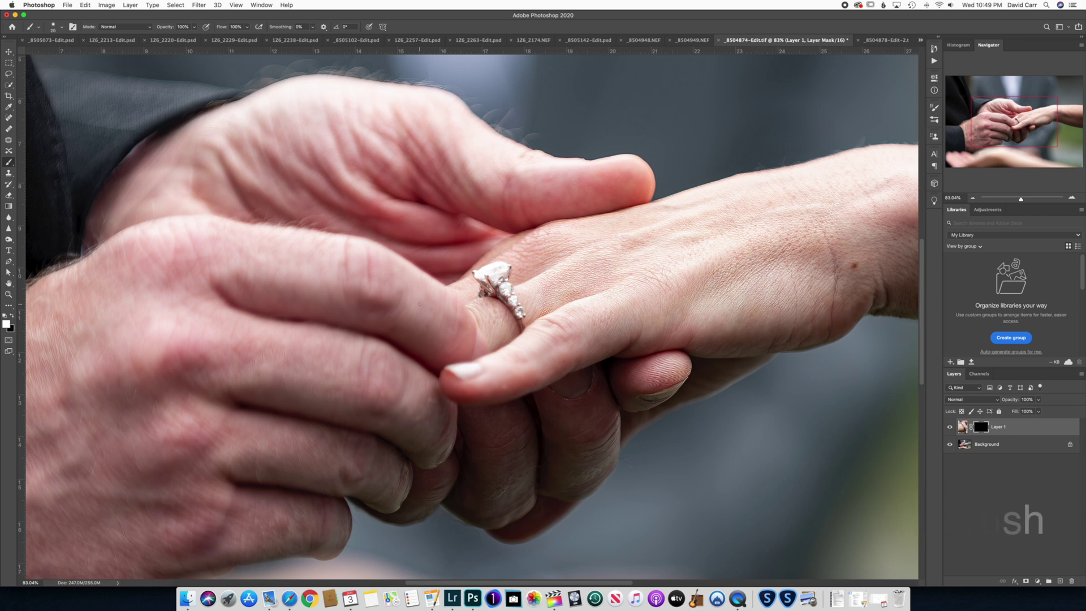
pyautogui.press(']')
pyautogui.press(']')
pyautogui.press(']')
pyautogui.press(']')
pyautogui.press(']')
pyautogui.press(']')
pyautogui.scroll(8, 431, 303)
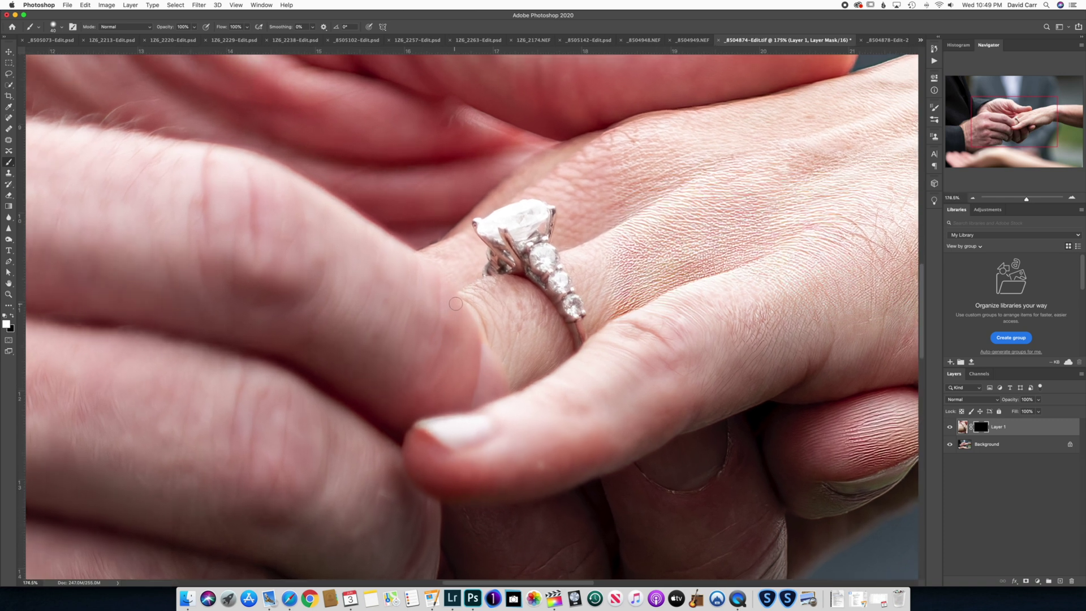
pyautogui.scroll(1, 455, 304)
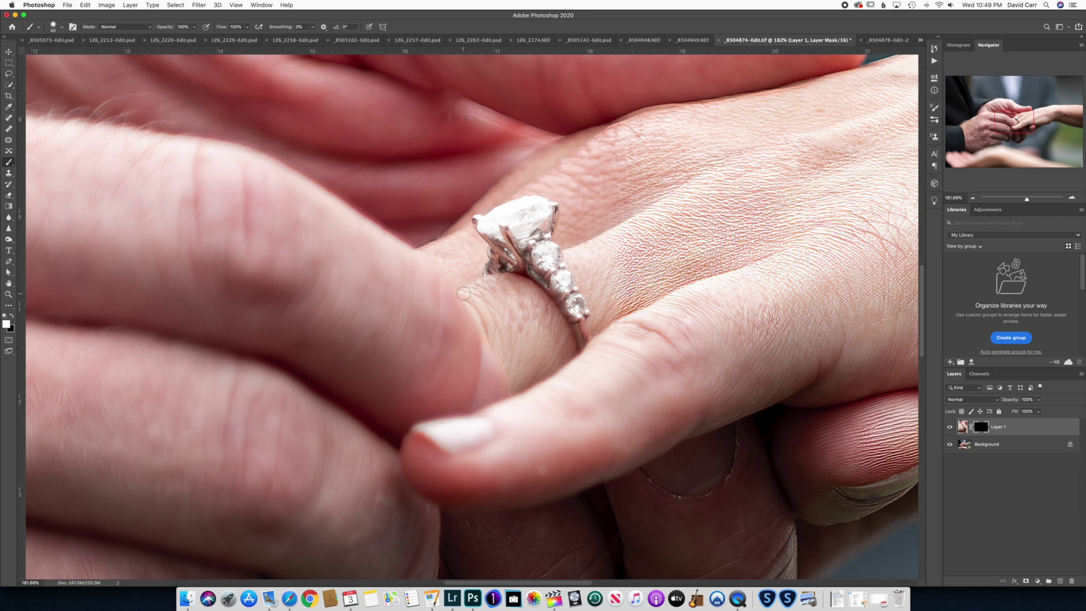
pyautogui.moveTo(465, 293)
pyautogui.mouseDown()
pyautogui.moveTo(512, 362)
pyautogui.moveTo(518, 394)
pyautogui.moveTo(487, 312)
pyautogui.moveTo(440, 271)
pyautogui.moveTo(446, 262)
pyautogui.moveTo(468, 282)
pyautogui.moveTo(459, 262)
pyautogui.moveTo(439, 259)
pyautogui.moveTo(470, 273)
pyautogui.moveTo(487, 299)
pyautogui.moveTo(498, 339)
pyautogui.moveTo(441, 264)
pyautogui.mouseUp()
pyautogui.scroll(-5, 576, 272)
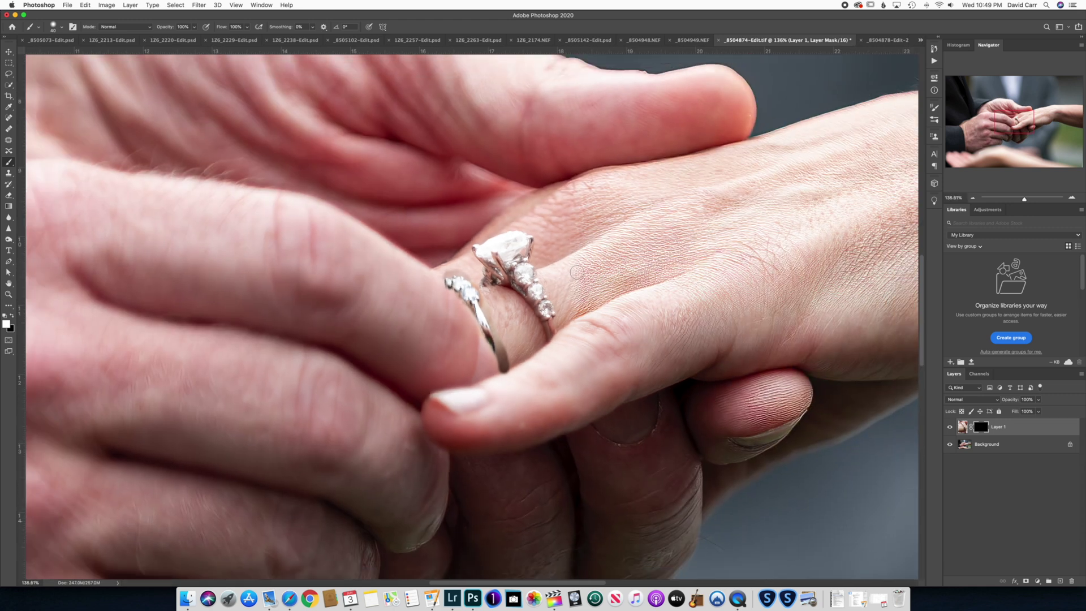
pyautogui.scroll(-1, 585, 277)
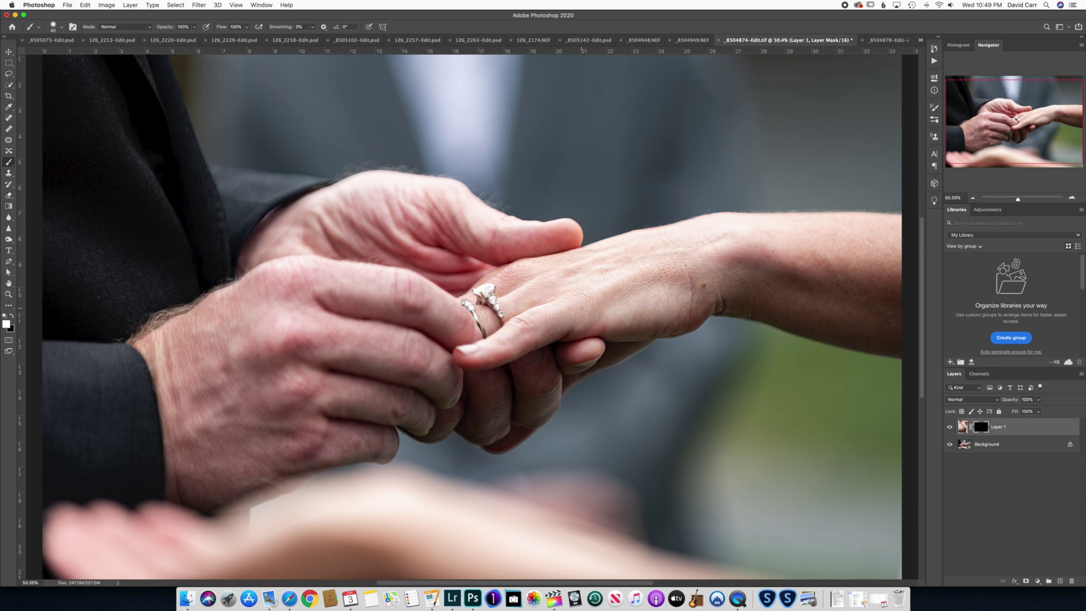
pyautogui.scroll(-1, 581, 308)
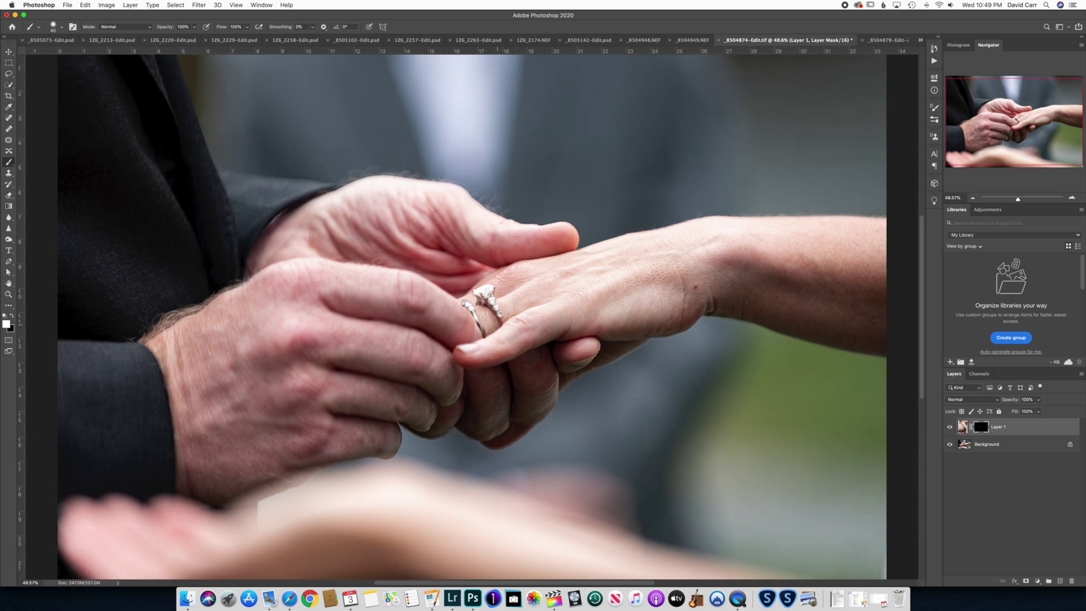
# Nudge the masked wedding band slightly closer to the engagement ring.
pyautogui.scroll(8, 475, 317)
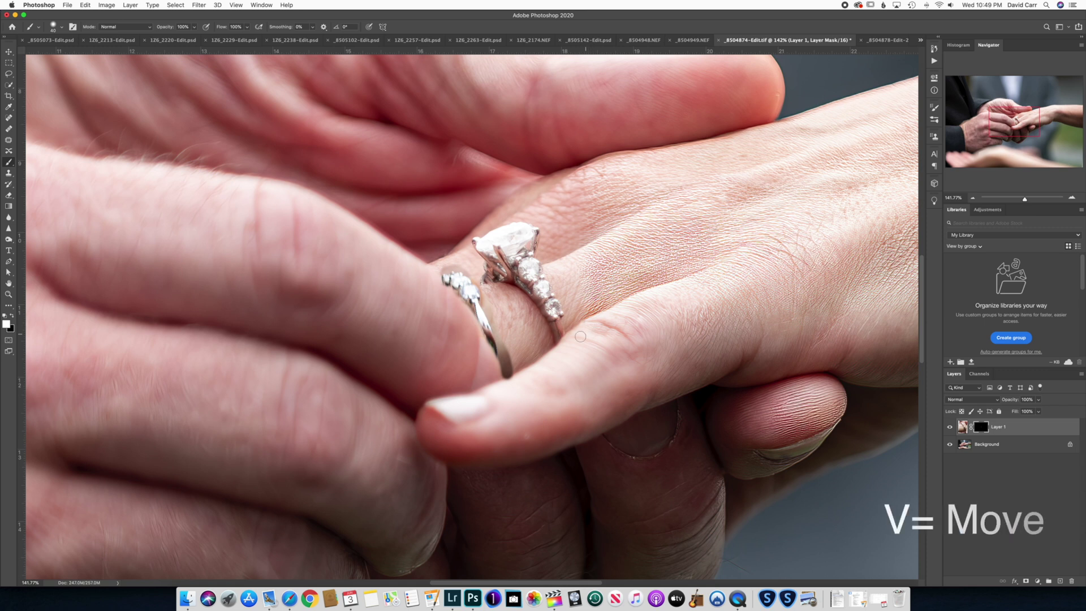
pyautogui.press('v')
pyautogui.moveTo(489, 333); pyautogui.dragTo(493, 331)
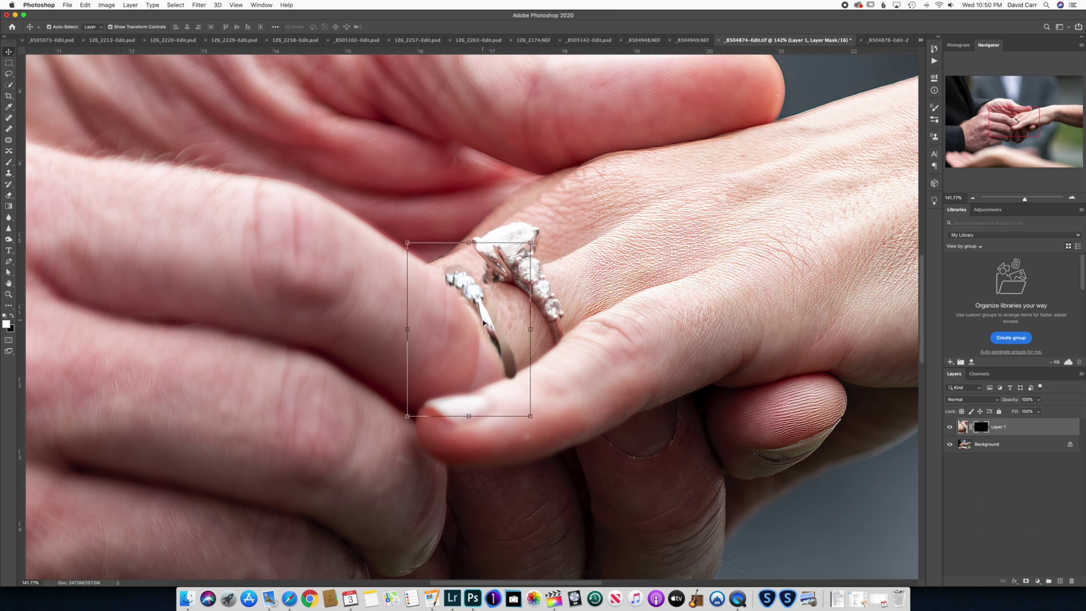
# Brush more white with a smaller brush along the wedding band's stones and shank on the mask, and check the whole hand.
pyautogui.press('b')
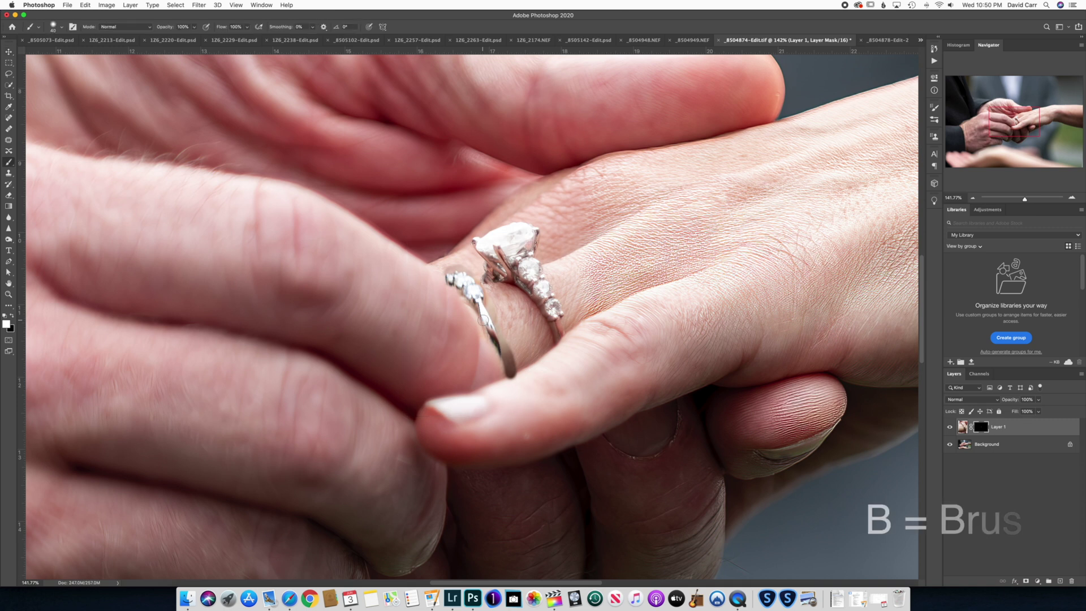
pyautogui.scroll(3, 498, 327)
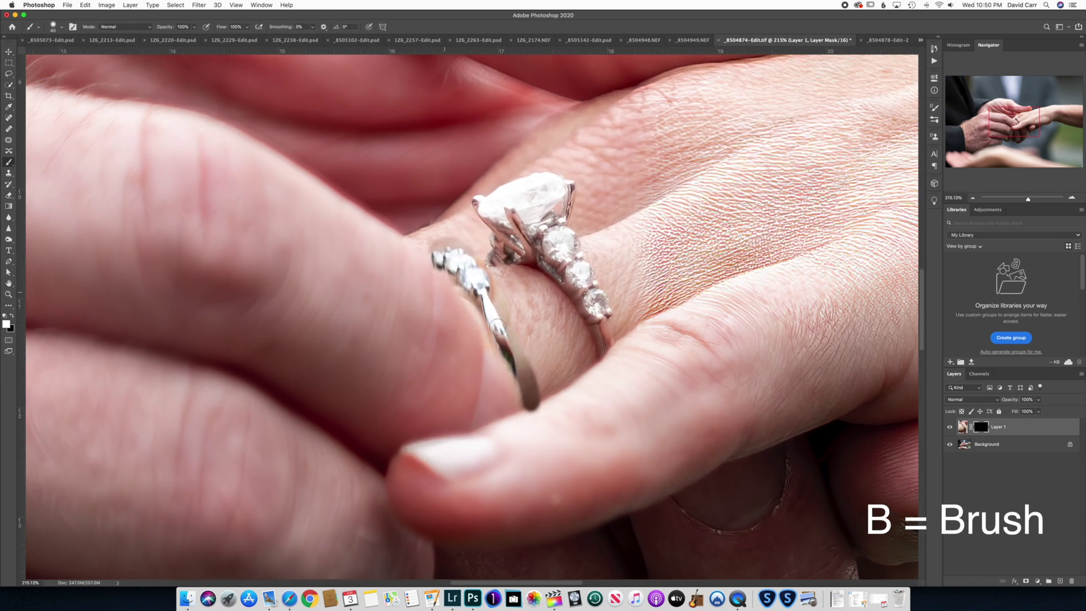
pyautogui.press('[')
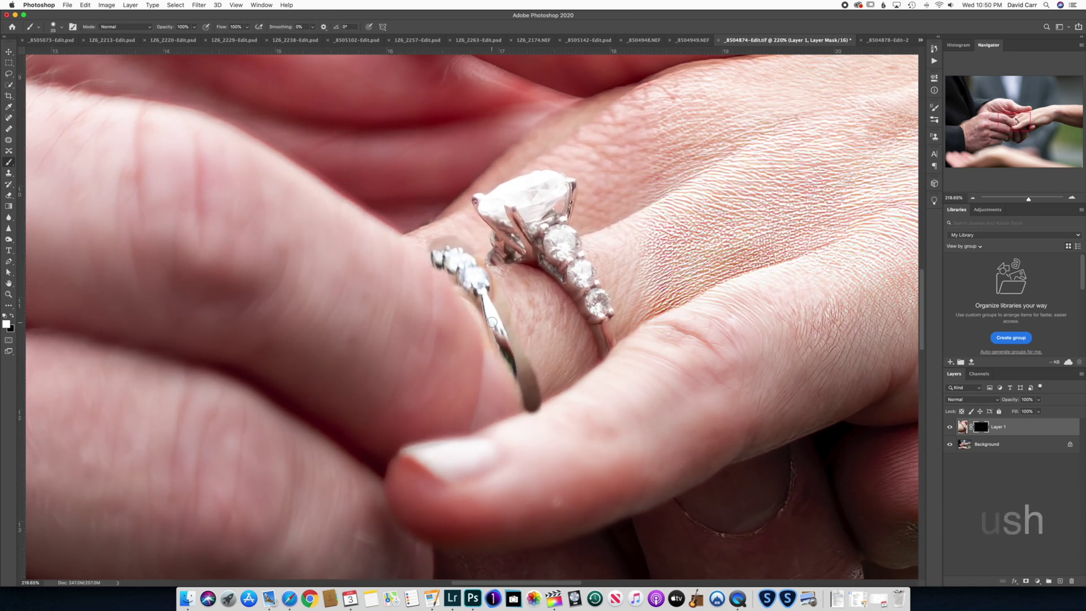
pyautogui.press(']')
pyautogui.press(']')
pyautogui.moveTo(496, 338)
pyautogui.mouseDown()
pyautogui.moveTo(517, 392)
pyautogui.moveTo(517, 372)
pyautogui.mouseUp()
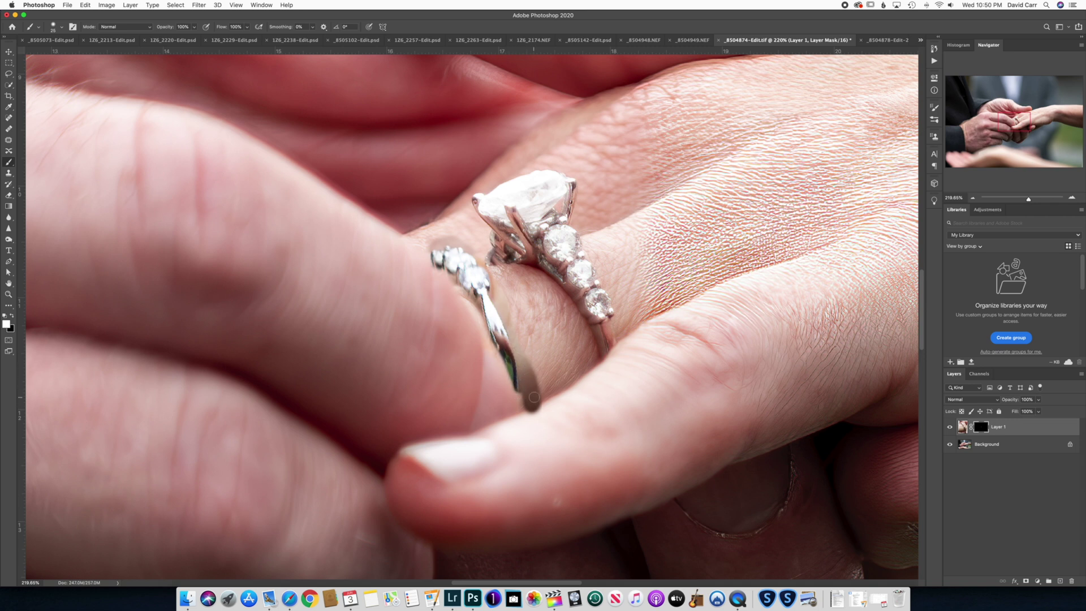
pyautogui.moveTo(487, 312)
pyautogui.mouseDown()
pyautogui.moveTo(437, 260)
pyautogui.moveTo(484, 315)
pyautogui.moveTo(462, 281)
pyautogui.mouseUp()
pyautogui.scroll(-5, 586, 304)
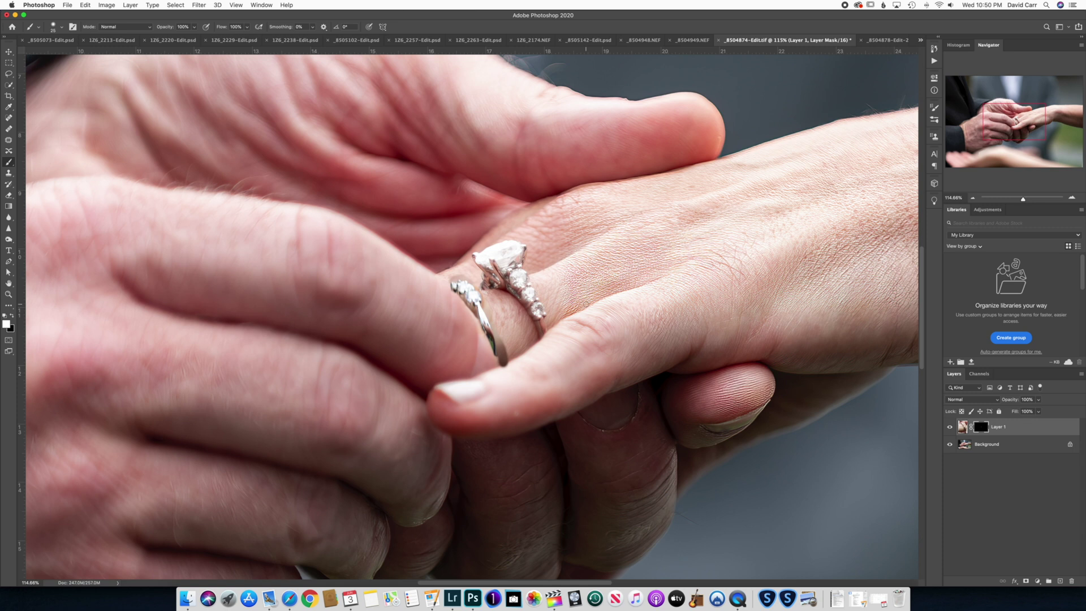
pyautogui.scroll(-3, 586, 305)
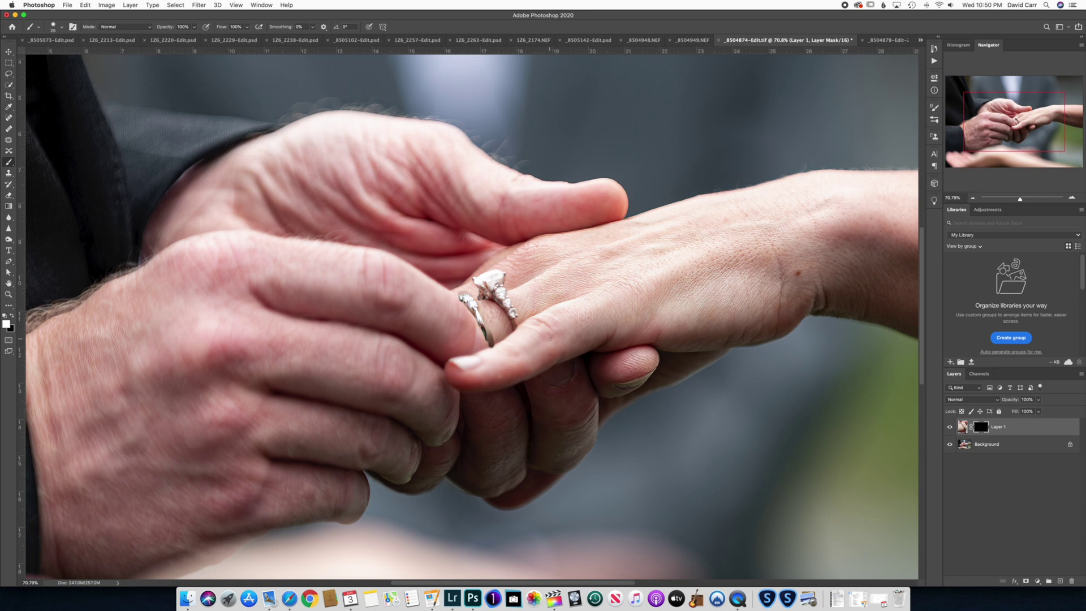
# Paint black on the mask with a 15 px brush of adjusted hardness to remove the patch's excess around the wedding band.
pyautogui.scroll(5, 550, 338)
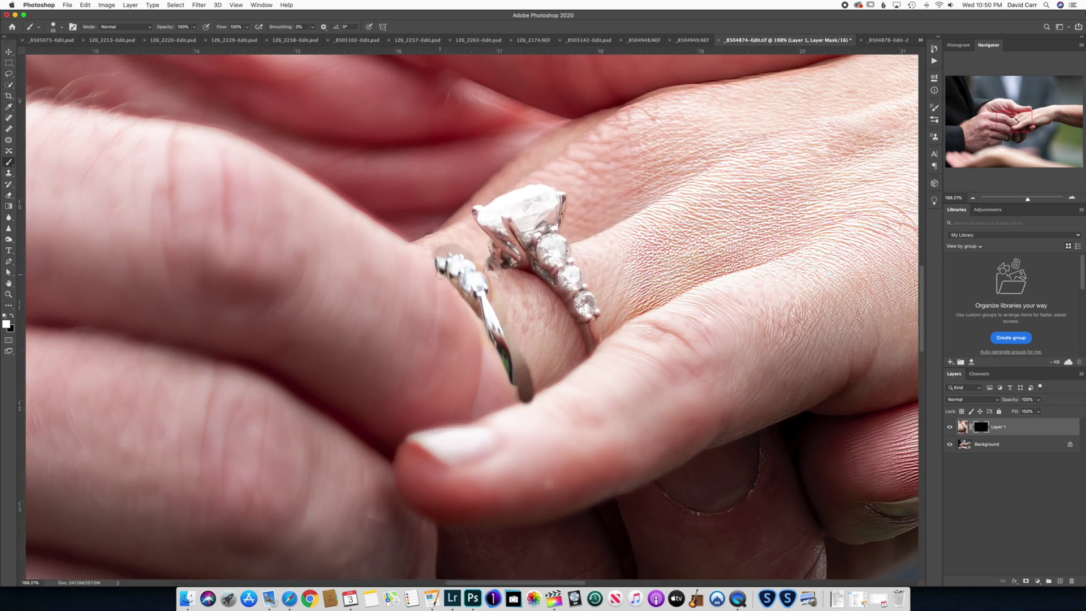
pyautogui.press('x')
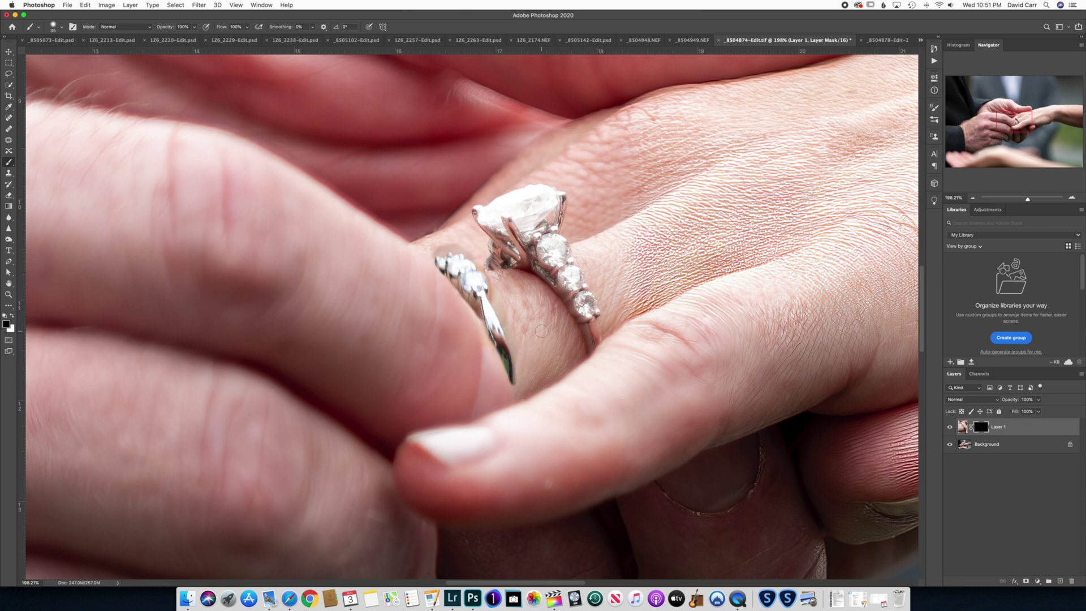
pyautogui.scroll(5, 541, 331)
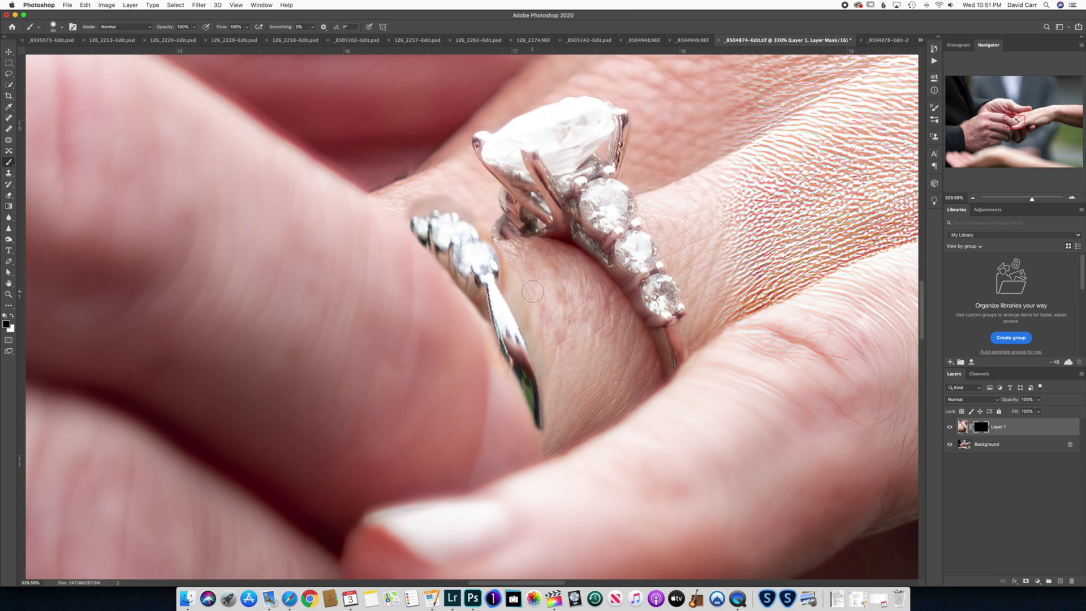
pyautogui.press('[')
pyautogui.click(61, 26)
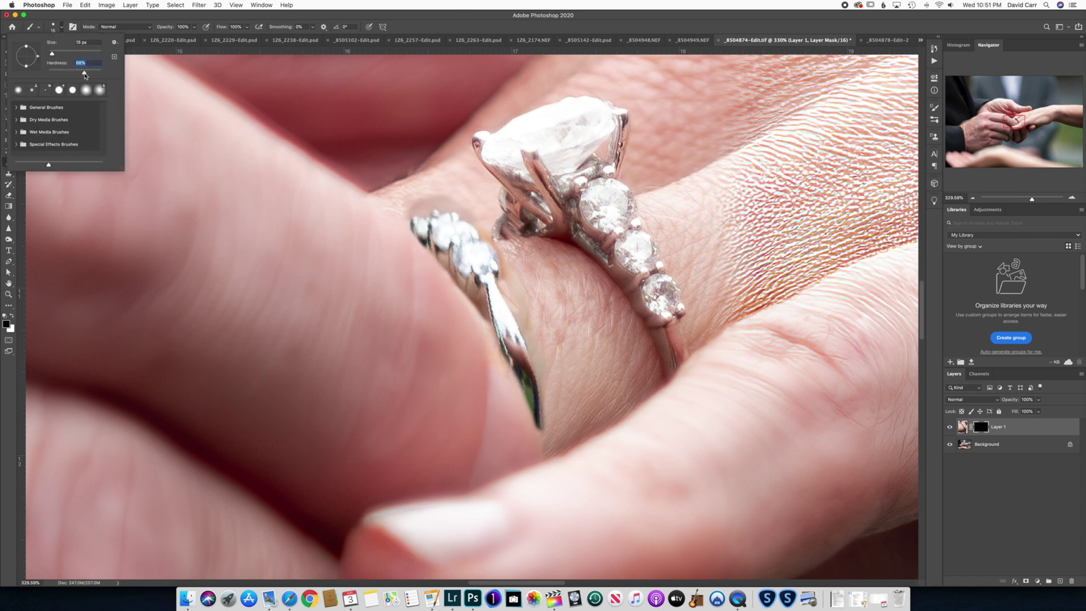
pyautogui.click(62, 29)
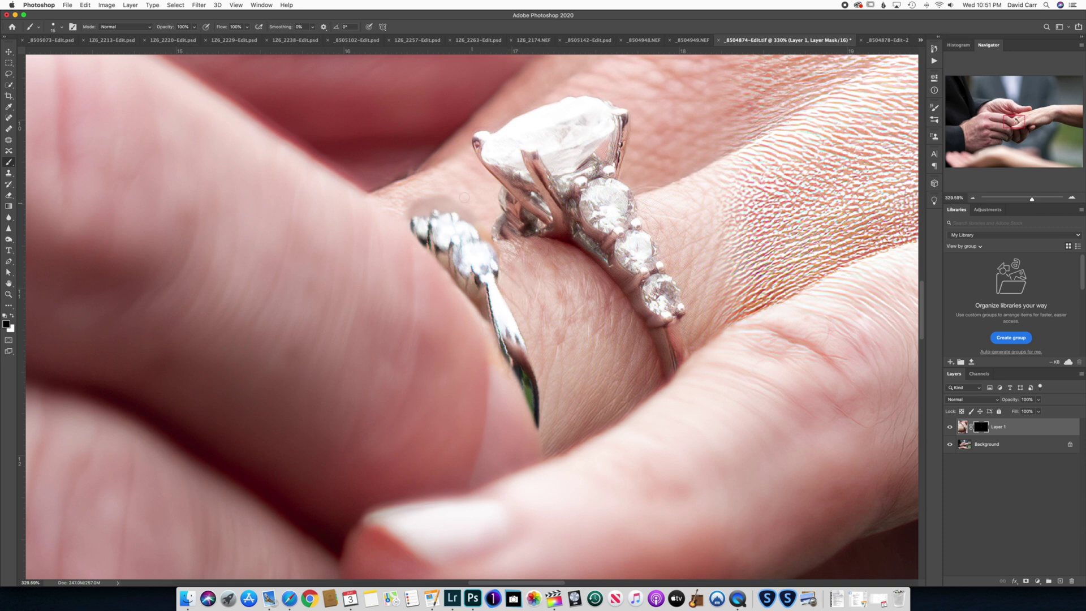
pyautogui.moveTo(408, 216)
pyautogui.mouseDown()
pyautogui.moveTo(417, 195)
pyautogui.moveTo(413, 212)
pyautogui.mouseUp()
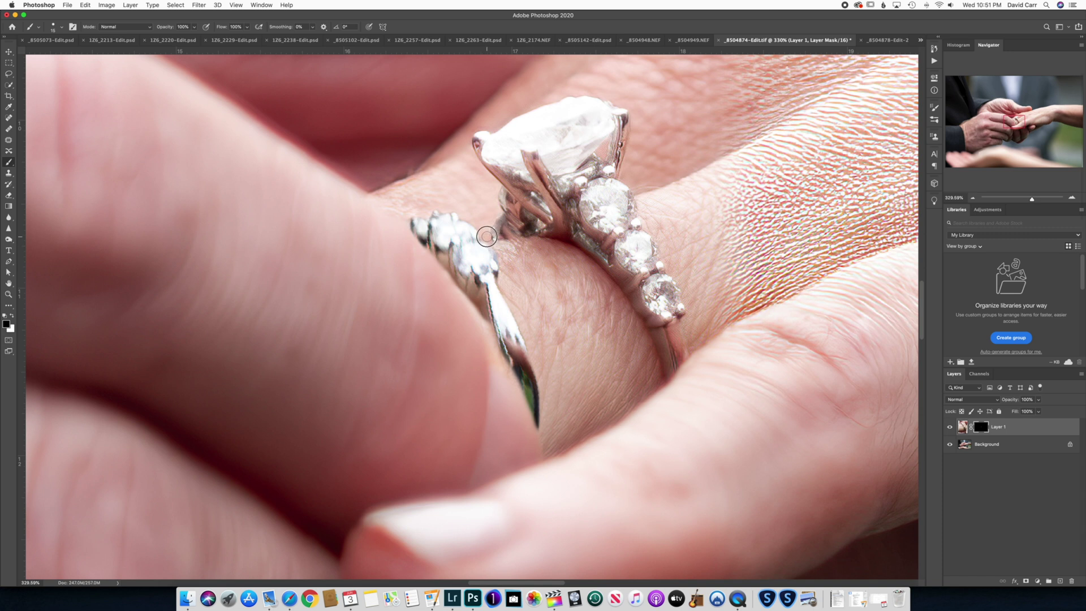
# Touch up the mask with black near the wedding band's stones and white on its lower shank, and check the result zoomed out.
pyautogui.moveTo(467, 217); pyautogui.dragTo(471, 218)
pyautogui.press('x')
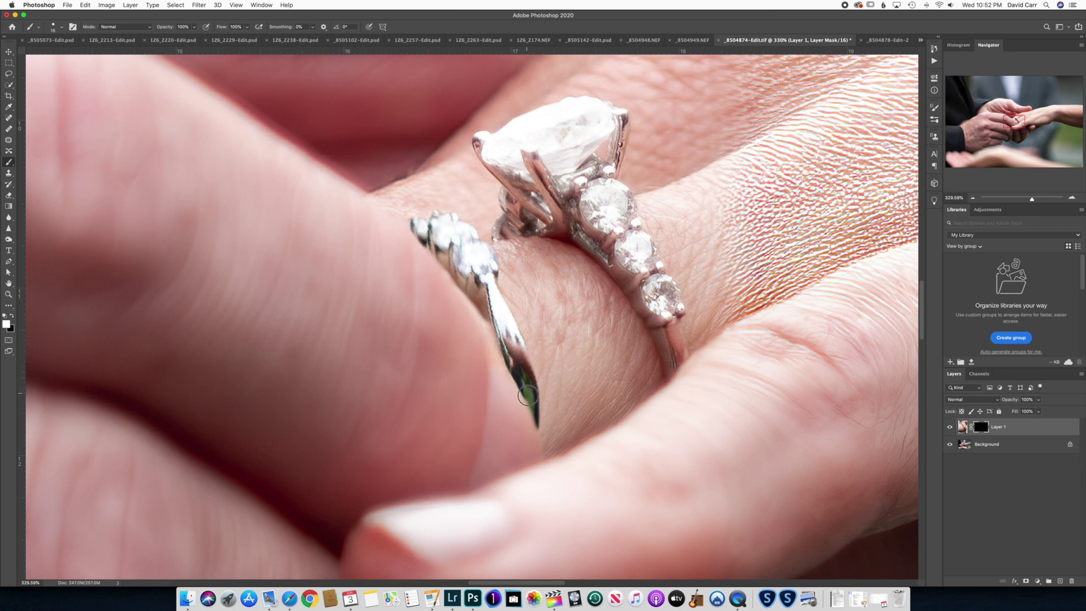
pyautogui.moveTo(531, 402); pyautogui.dragTo(526, 392)
pyautogui.scroll(-8, 769, 304)
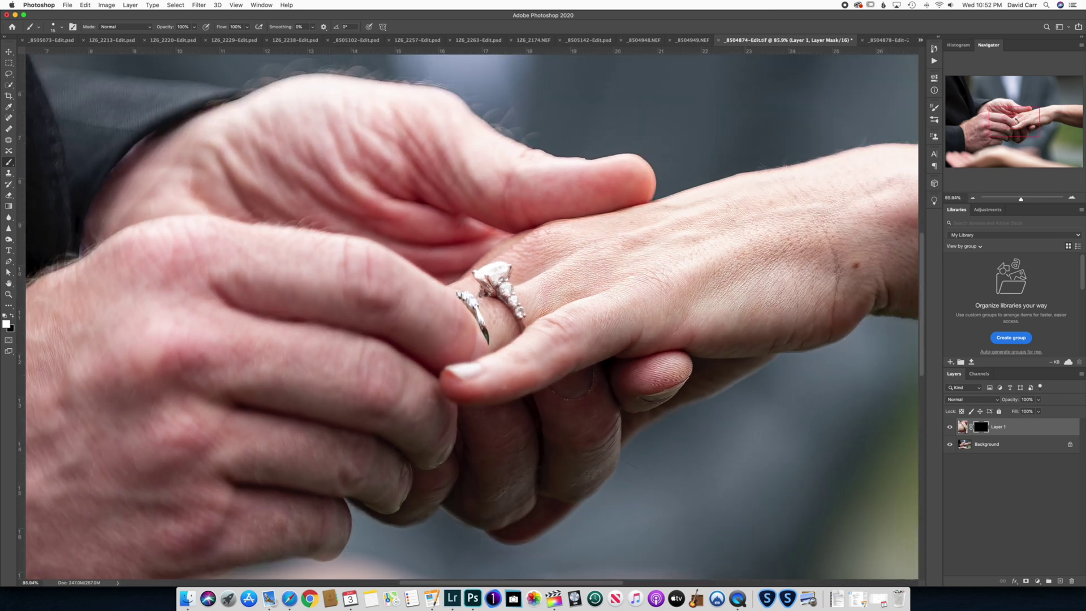
pyautogui.scroll(-1, 768, 303)
pyautogui.scroll(-1, 769, 303)
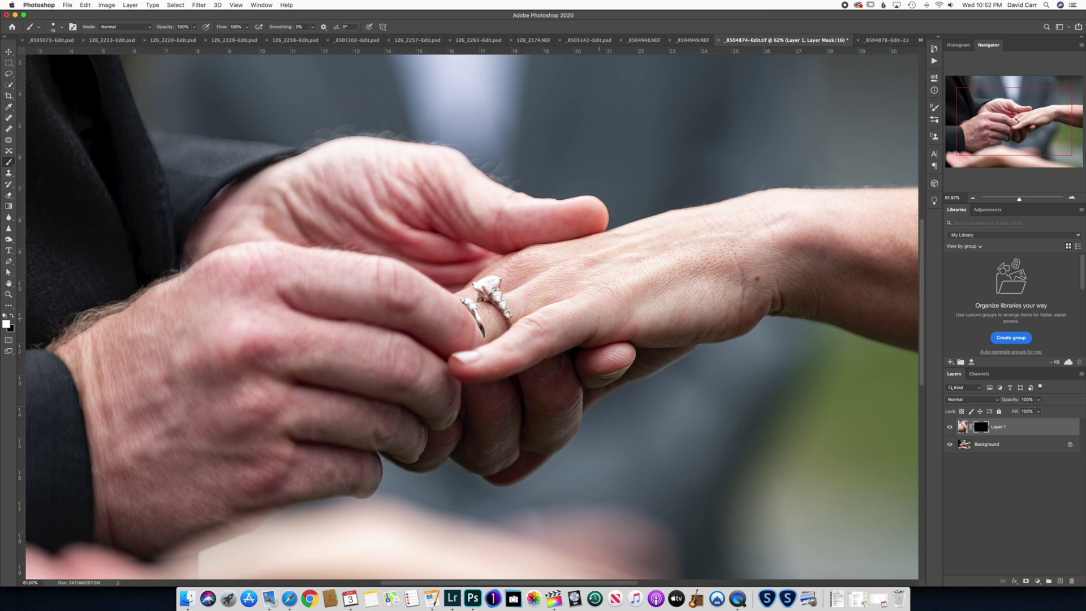
# Make black the painting colour and set the mask brush to 30 px with an adjusted low hardness.
pyautogui.scroll(8, 476, 318)
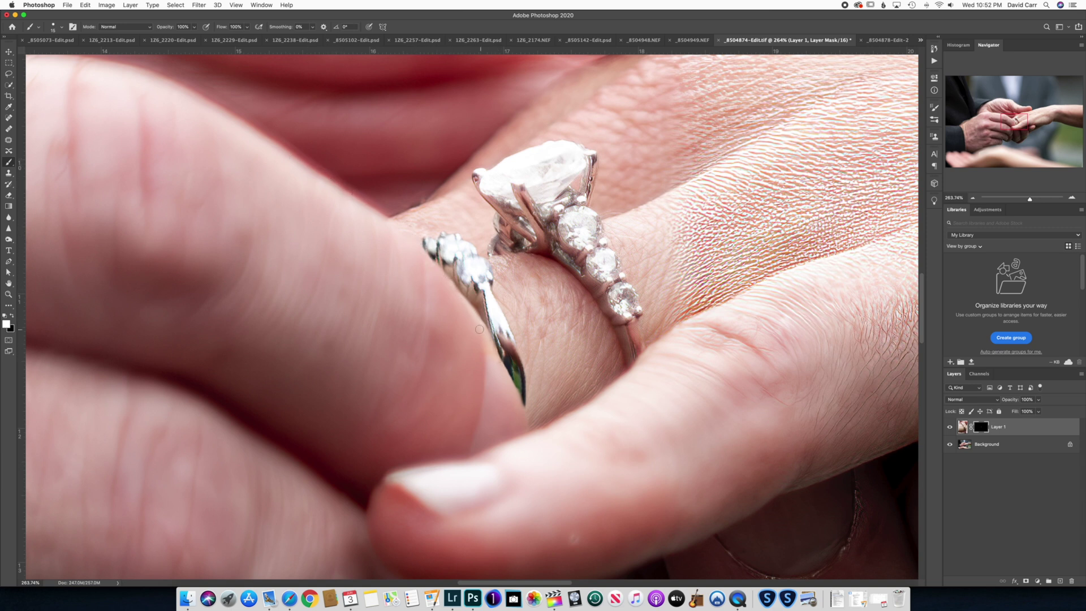
pyautogui.press(']')
pyautogui.press(']')
pyautogui.press('[')
pyautogui.press(']')
pyautogui.press('x')
pyautogui.click(60, 26)
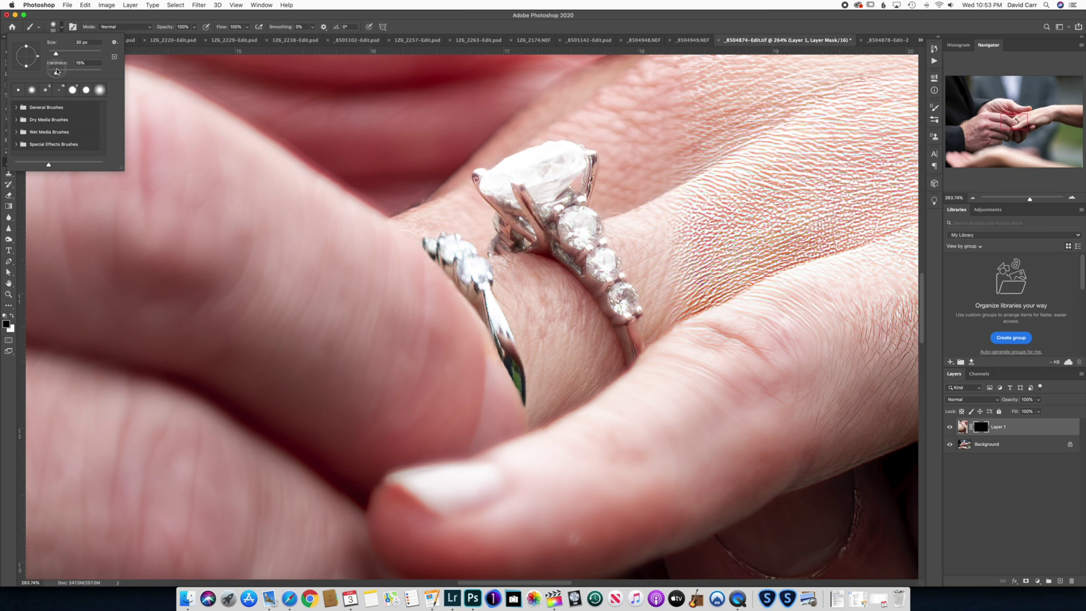
pyautogui.click(56, 71)
pyautogui.click(62, 28)
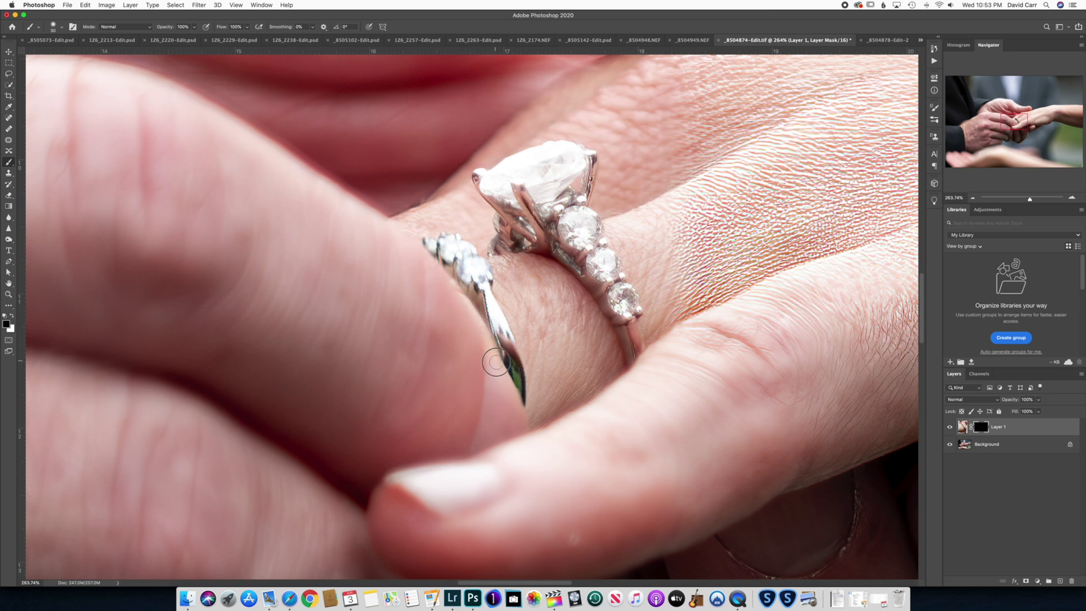
# Paint black on the mask along the inner edge of the wedding band's lower shank, adjusting the brush size, and check the hands.
pyautogui.press('[')
pyautogui.press('[')
pyautogui.press(']')
pyautogui.press(']')
pyautogui.press('[')
pyautogui.press('[')
pyautogui.press(']')
pyautogui.press(']')
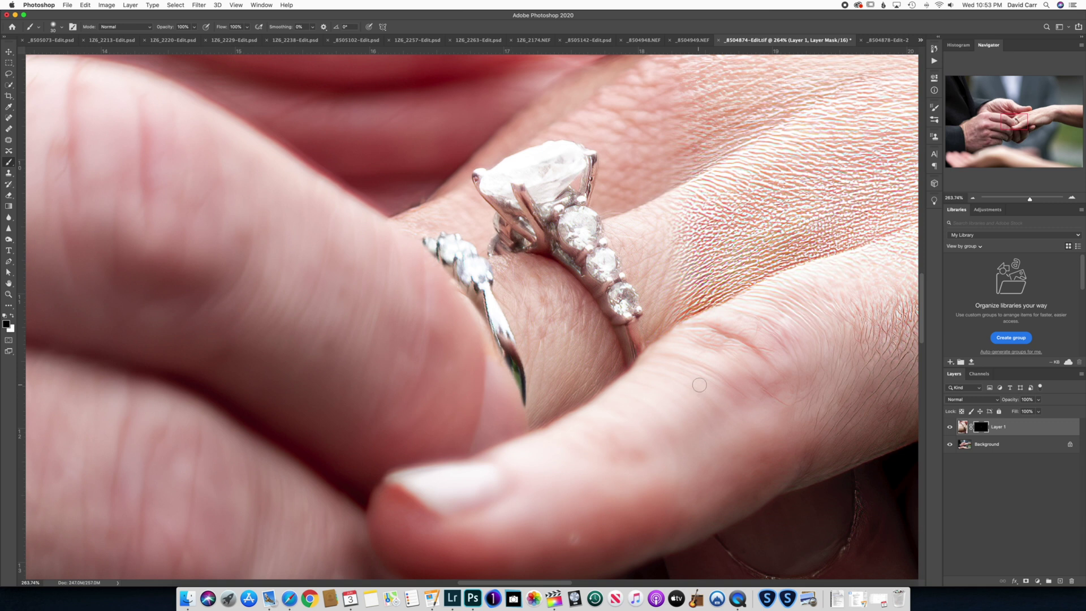
pyautogui.scroll(-5, 700, 384)
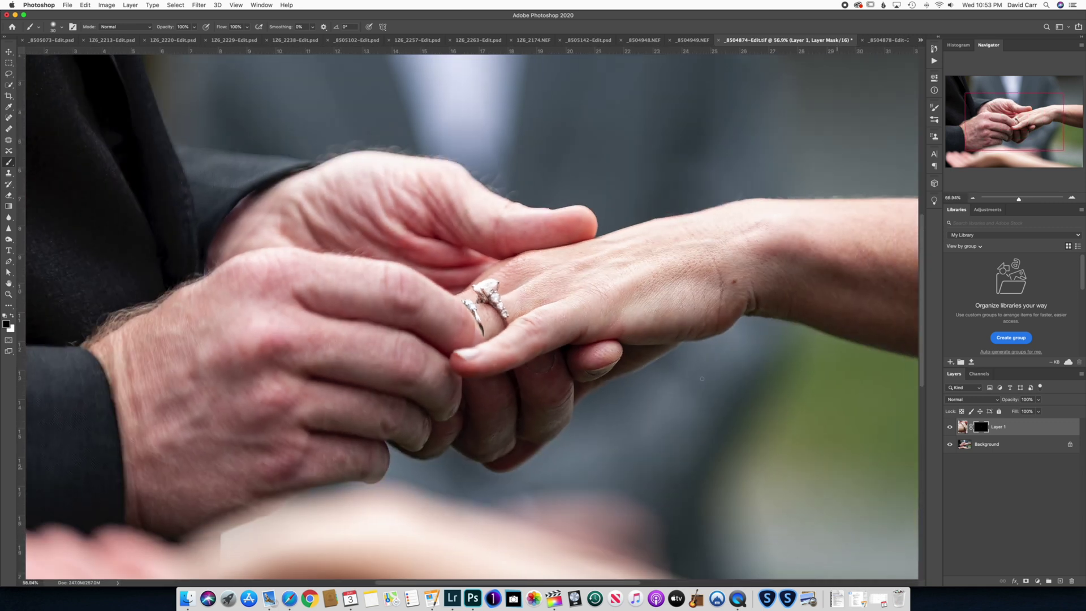
pyautogui.scroll(5, 475, 323)
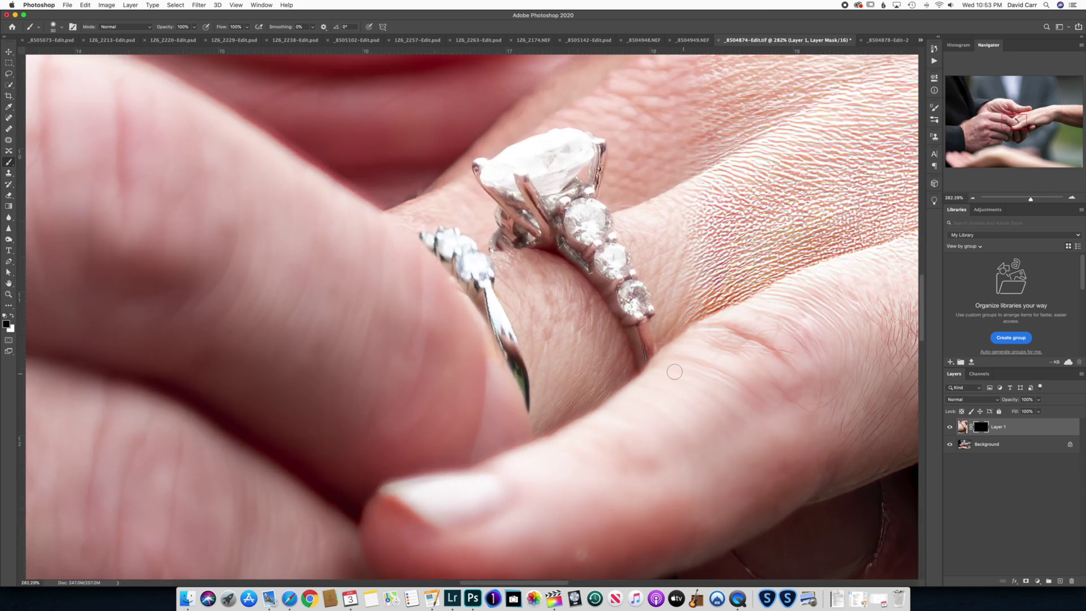
# Refine the mask edge between the wedding band and the groom's finger with a smaller brush, alternating black and white.
pyautogui.scroll(2, 456, 281)
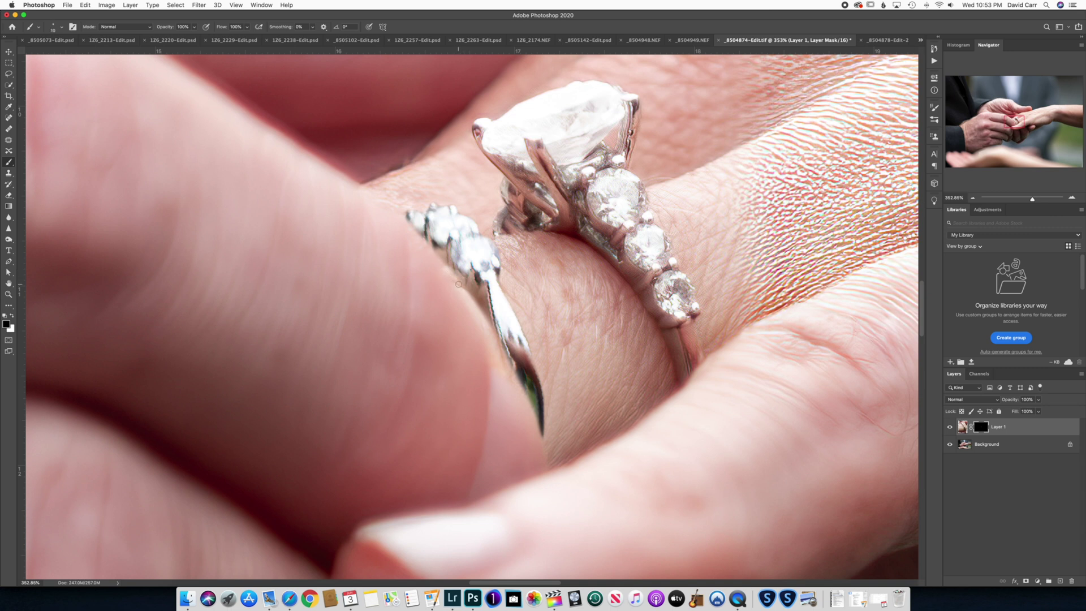
pyautogui.press('x')
pyautogui.press('x')
pyautogui.scroll(-8, 644, 385)
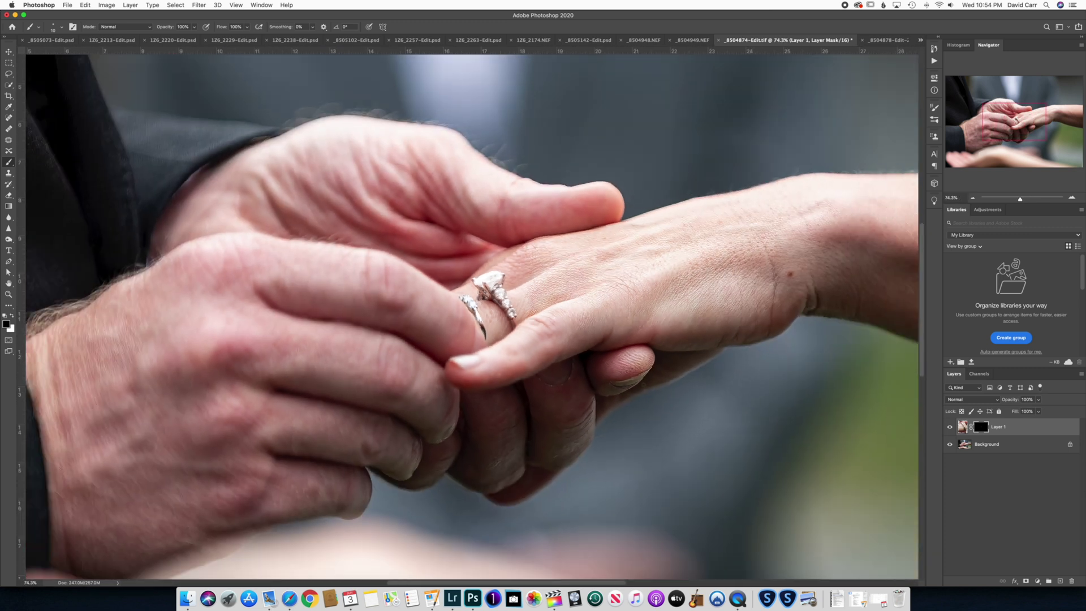
pyautogui.scroll(-4, 644, 385)
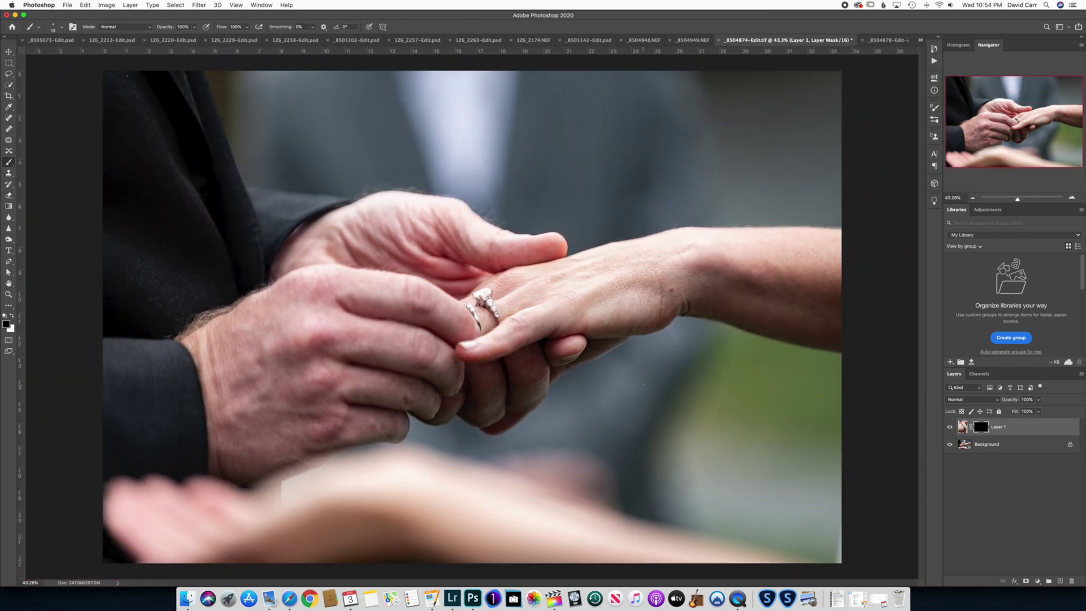
pyautogui.scroll(8, 472, 325)
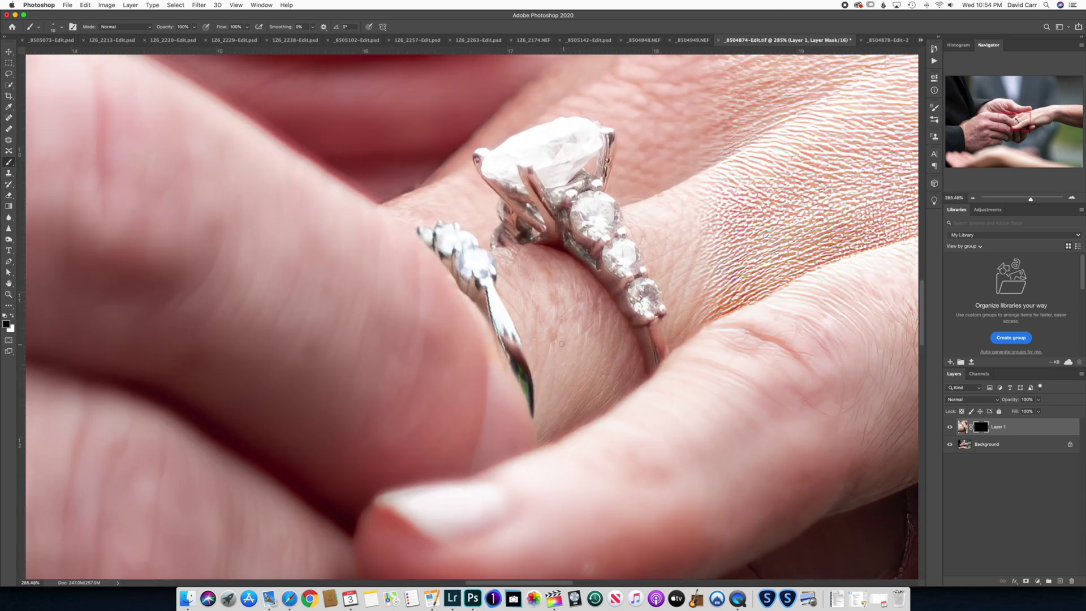
pyautogui.scroll(2, 562, 344)
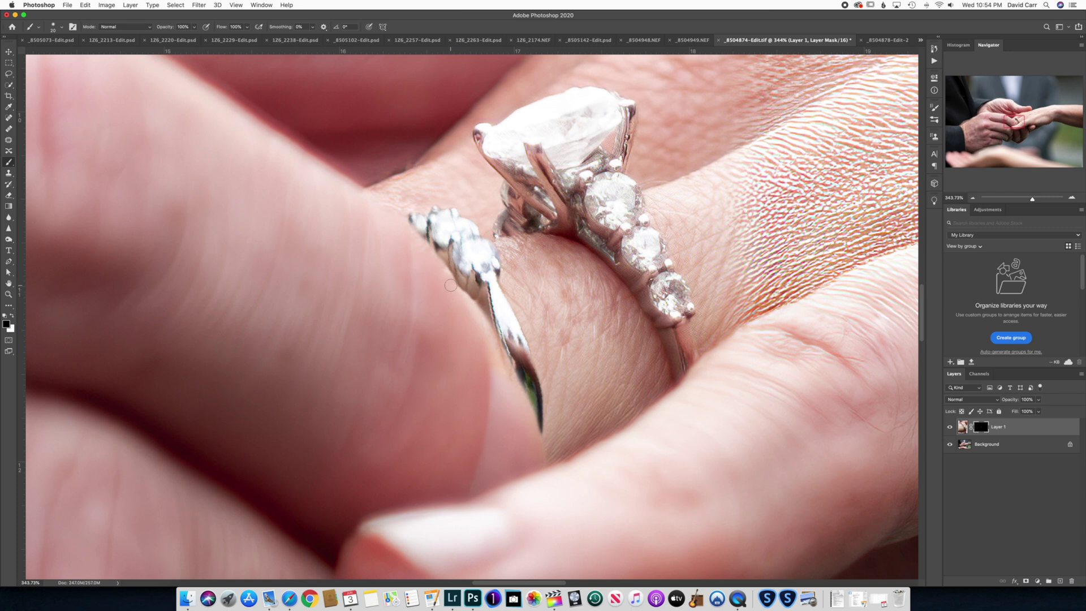
pyautogui.press('x')
# Examine how the wedding band blends into the finger, both close up and in the wider photo.
pyautogui.scroll(-5, 615, 351)
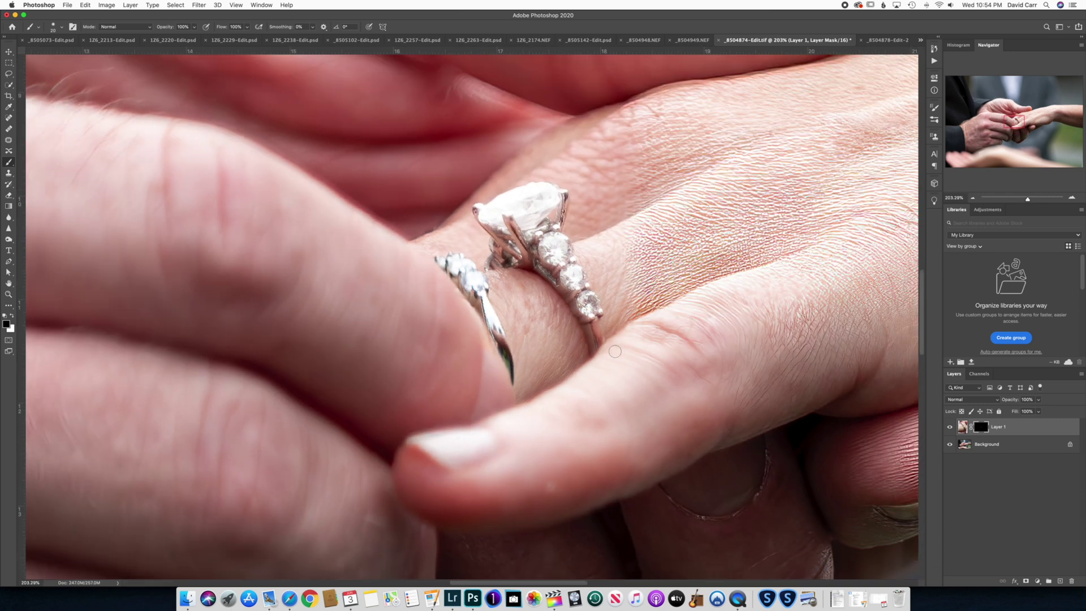
pyautogui.scroll(8, 615, 351)
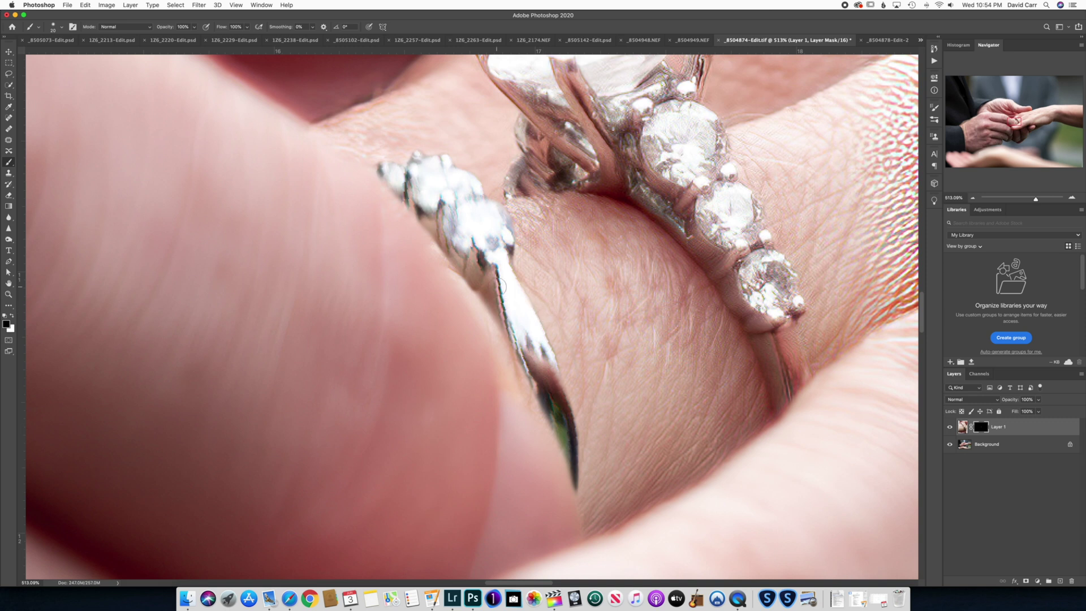
pyautogui.scroll(3, 460, 274)
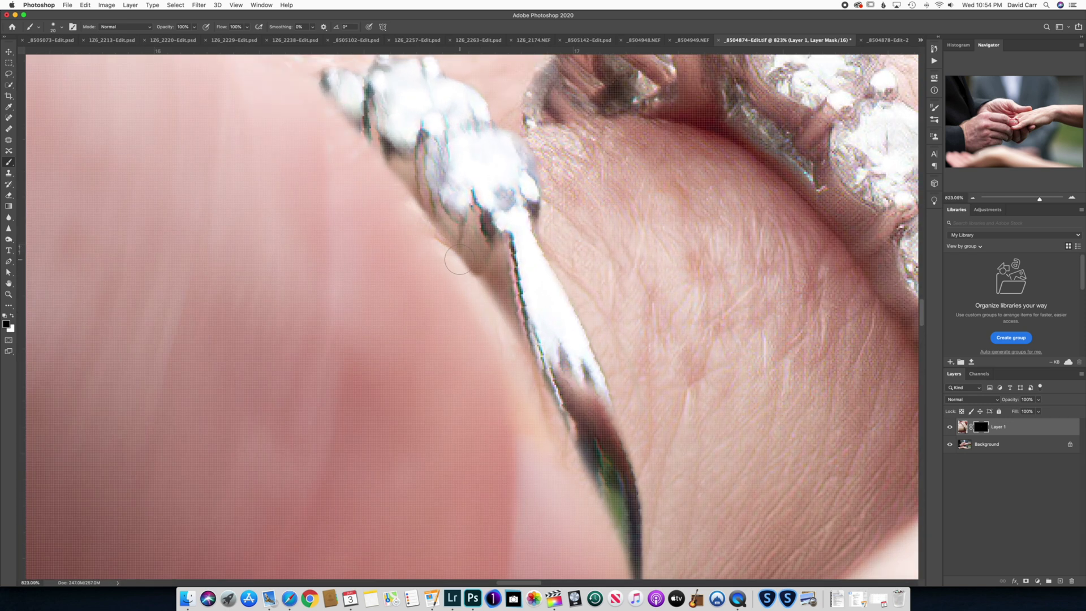
pyautogui.scroll(-2, 511, 297)
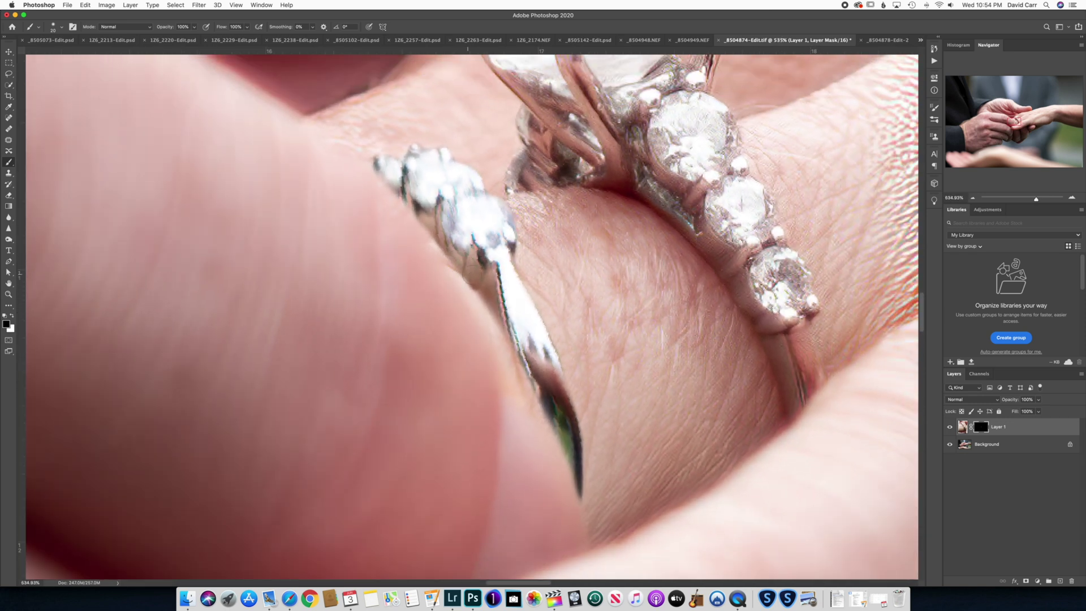
pyautogui.scroll(2, 480, 279)
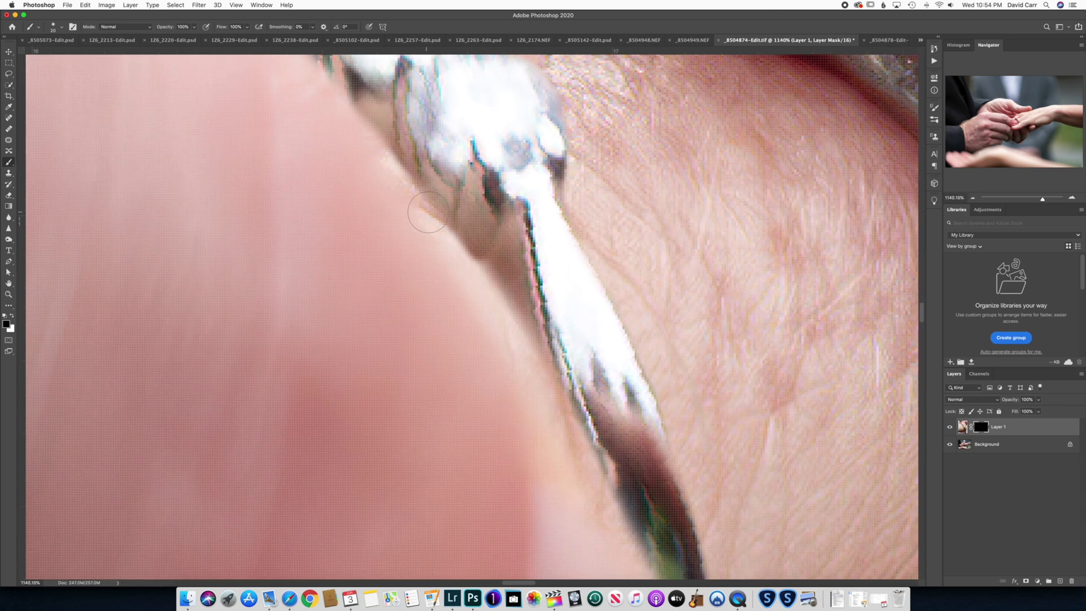
pyautogui.scroll(-4, 444, 219)
pyautogui.scroll(-8, 445, 218)
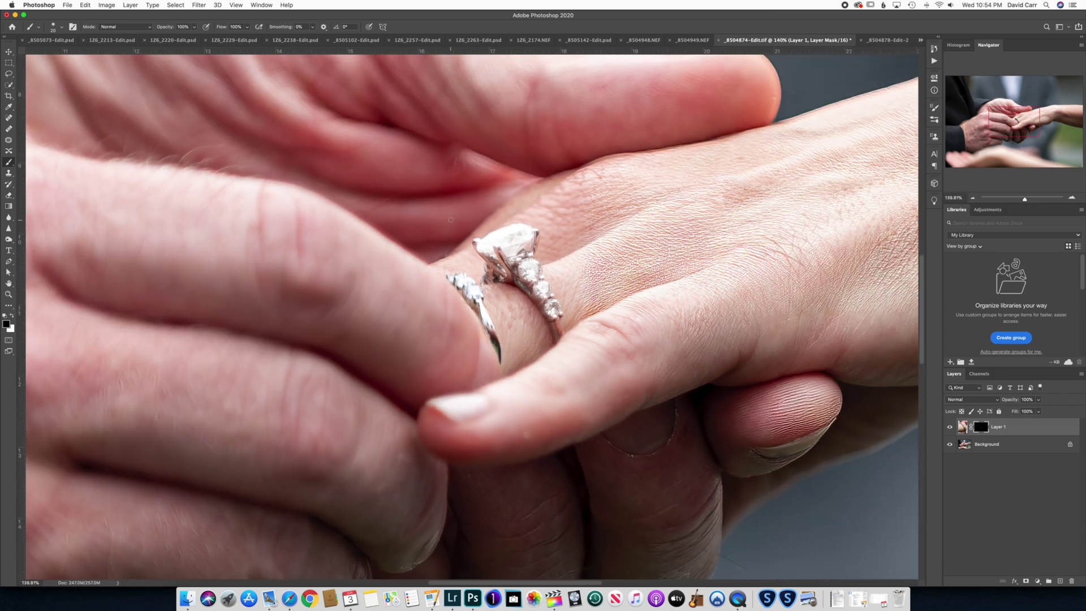
pyautogui.scroll(-3, 451, 220)
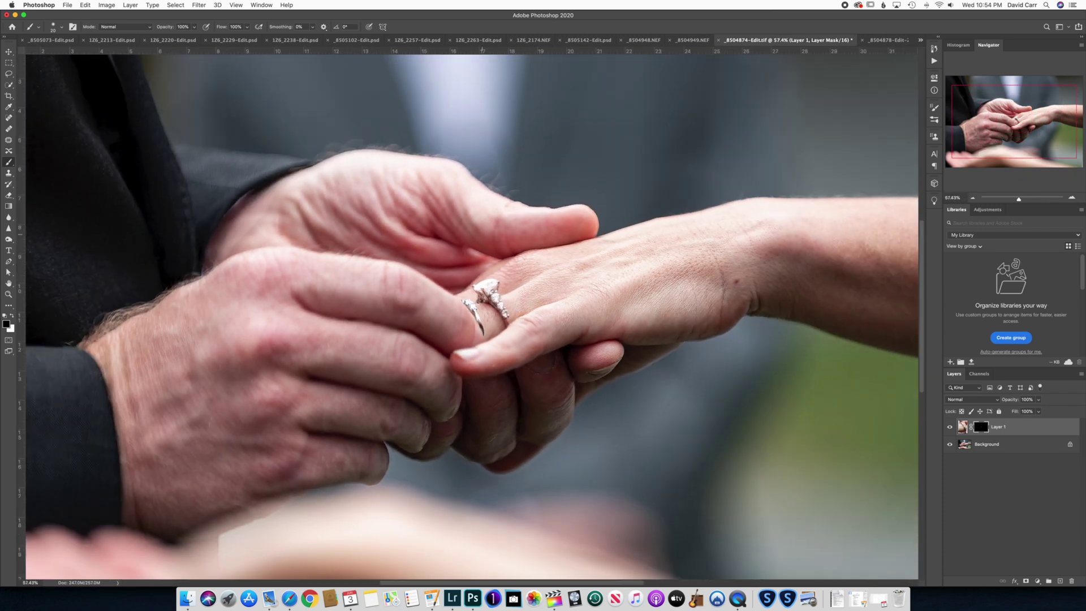
pyautogui.scroll(6, 478, 305)
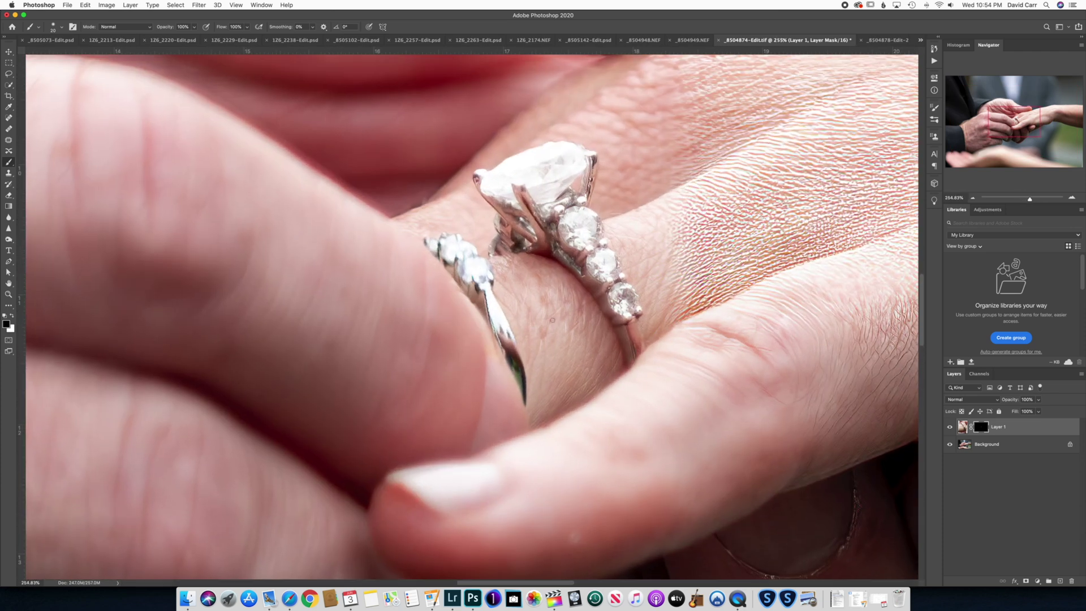
# Merge Layer 1 with the Background into a single layer and inspect the wedding band's edge.
pyautogui.scroll(1, 456, 281)
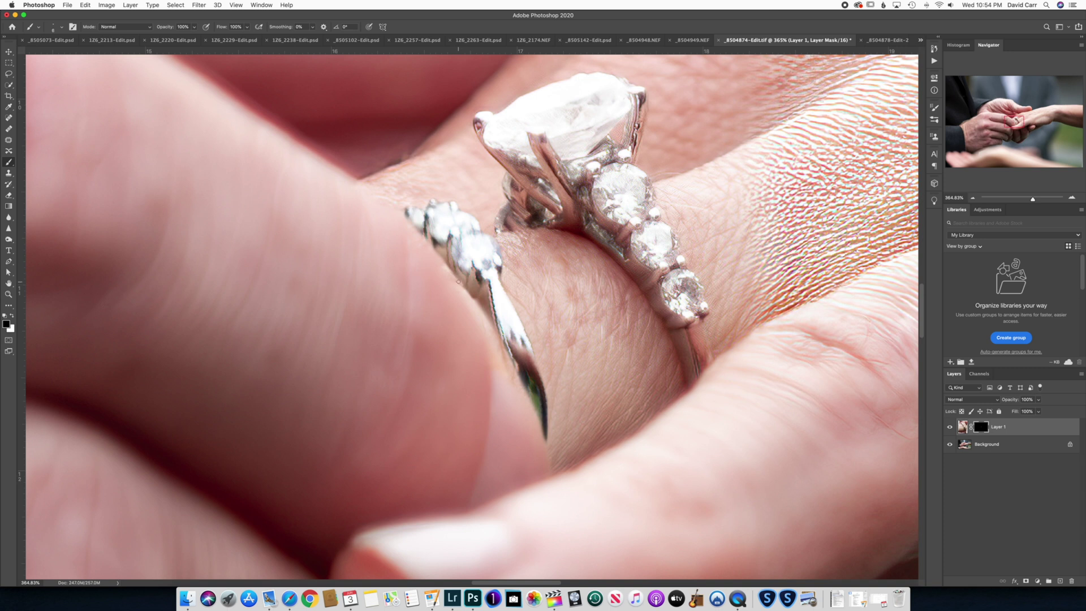
pyautogui.press('x')
pyautogui.scroll(-2, 512, 304)
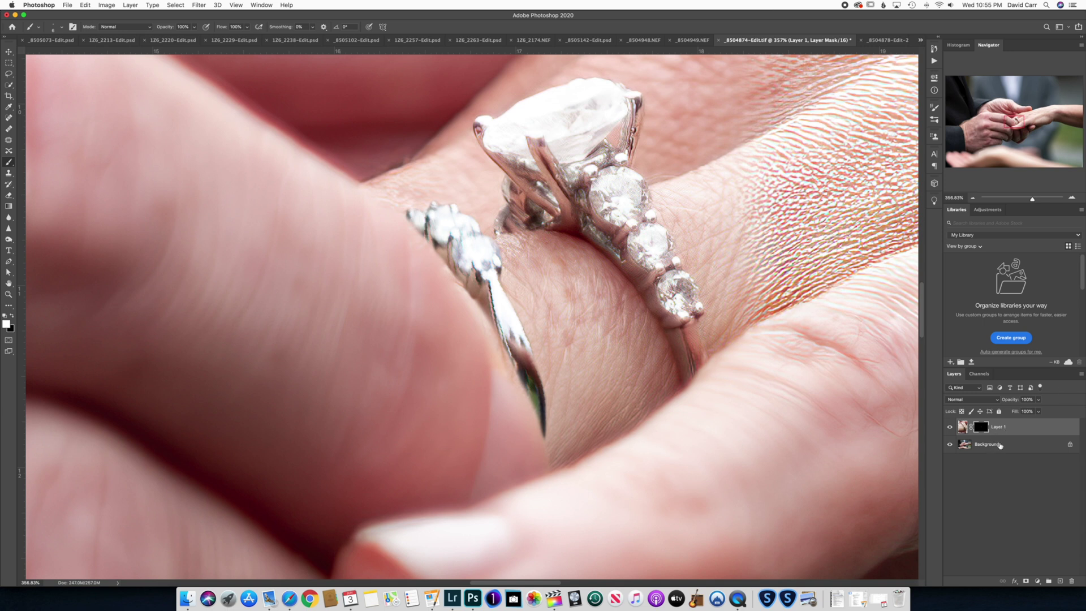
pyautogui.press('shift+super+e')
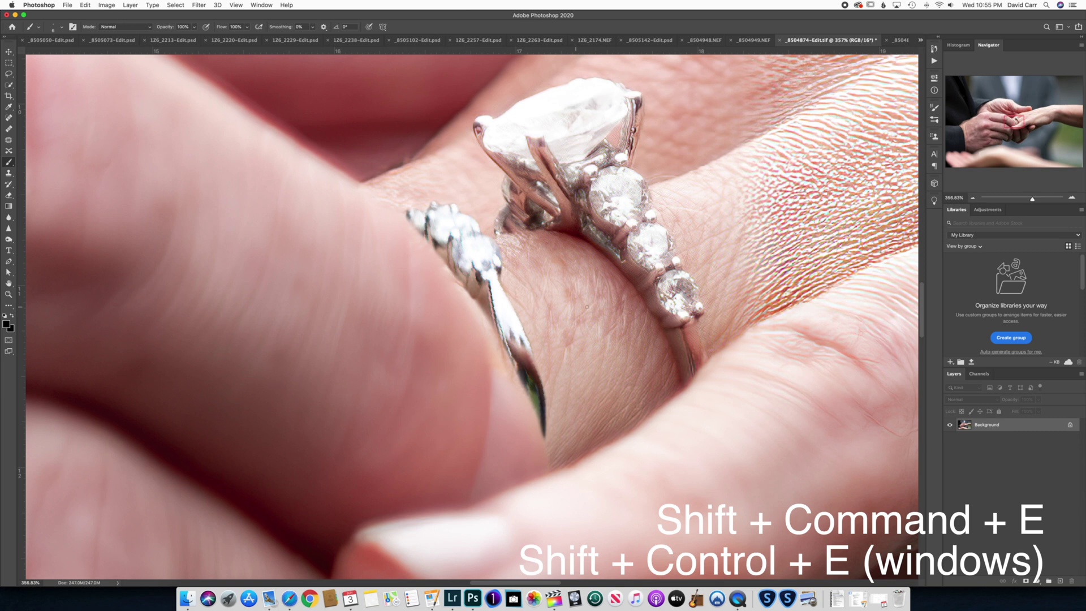
pyautogui.scroll(5, 477, 317)
pyautogui.scroll(-7, 477, 317)
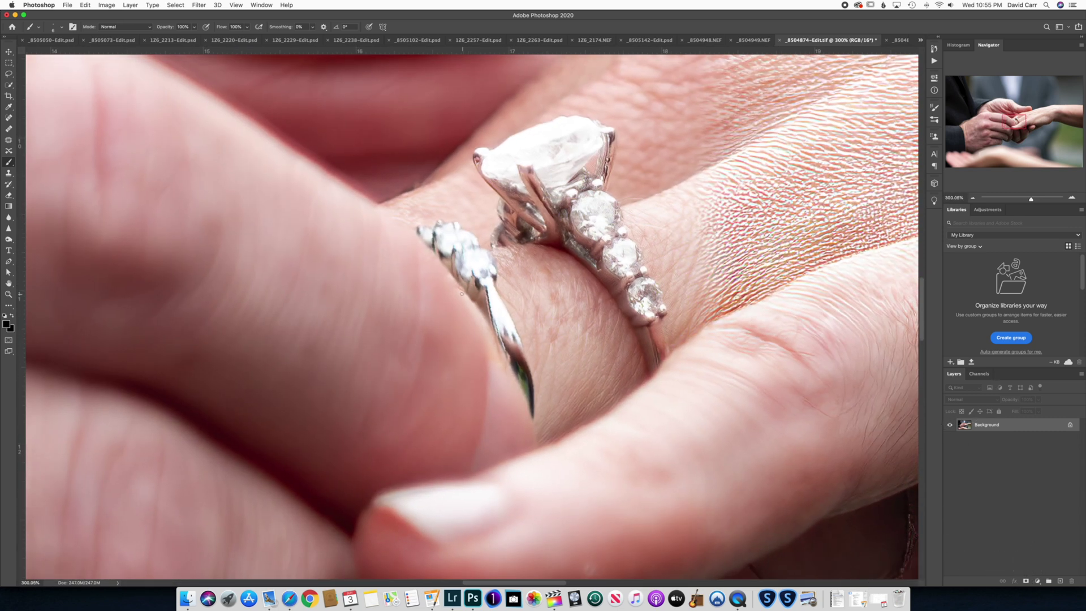
pyautogui.scroll(4, 462, 293)
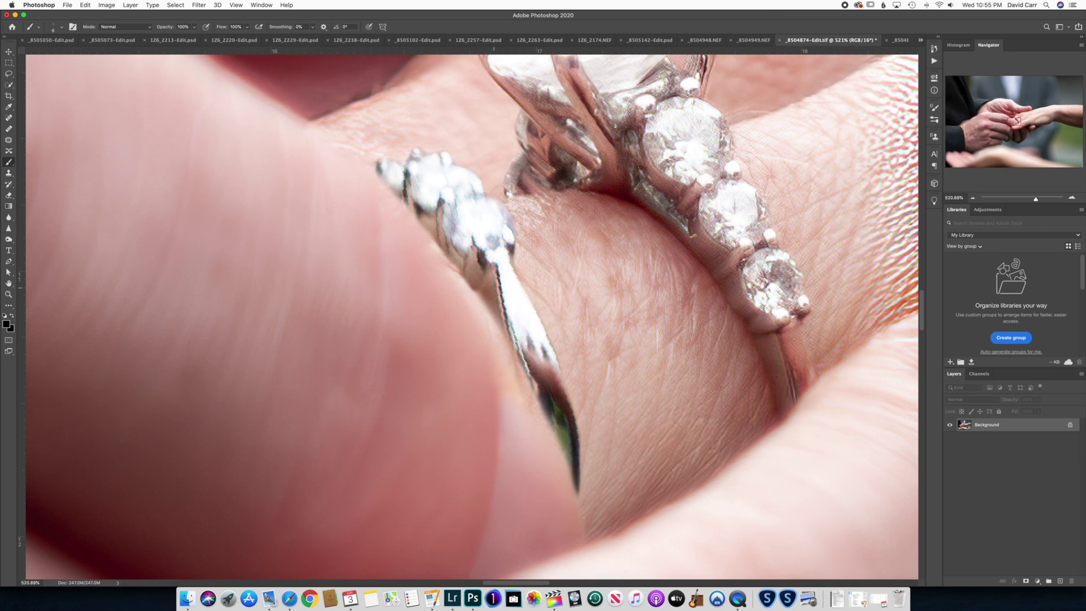
# Try to heal the skin edge beside the wedding band with a smaller content-aware Spot Healing Brush.
pyautogui.press('j')
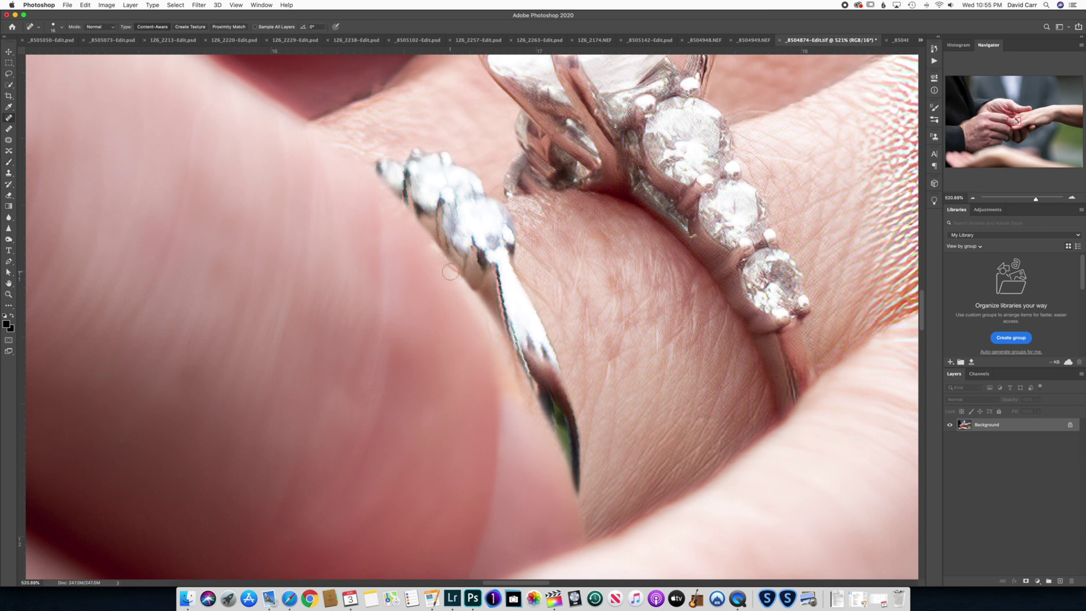
pyautogui.press('[')
pyautogui.press('[')
pyautogui.press('[')
pyautogui.scroll(-6, 509, 315)
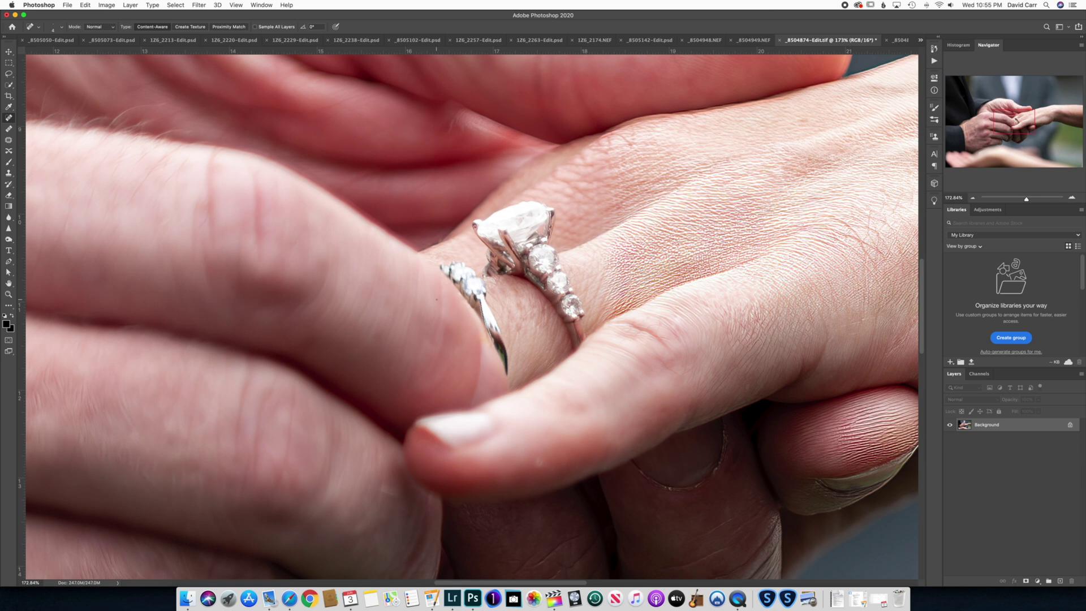
pyautogui.press('super+plus')
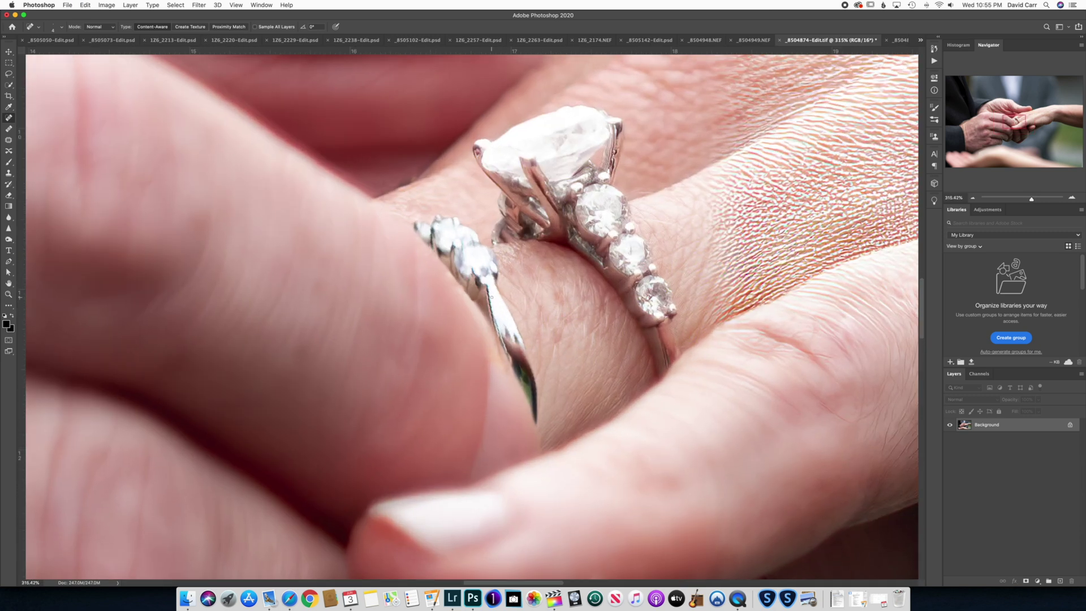
# Clone finger skin along the edge beneath the wedding band's stones with a smaller Clone Stamp at 76% opacity, undoing unwanted marks.
pyautogui.press('s')
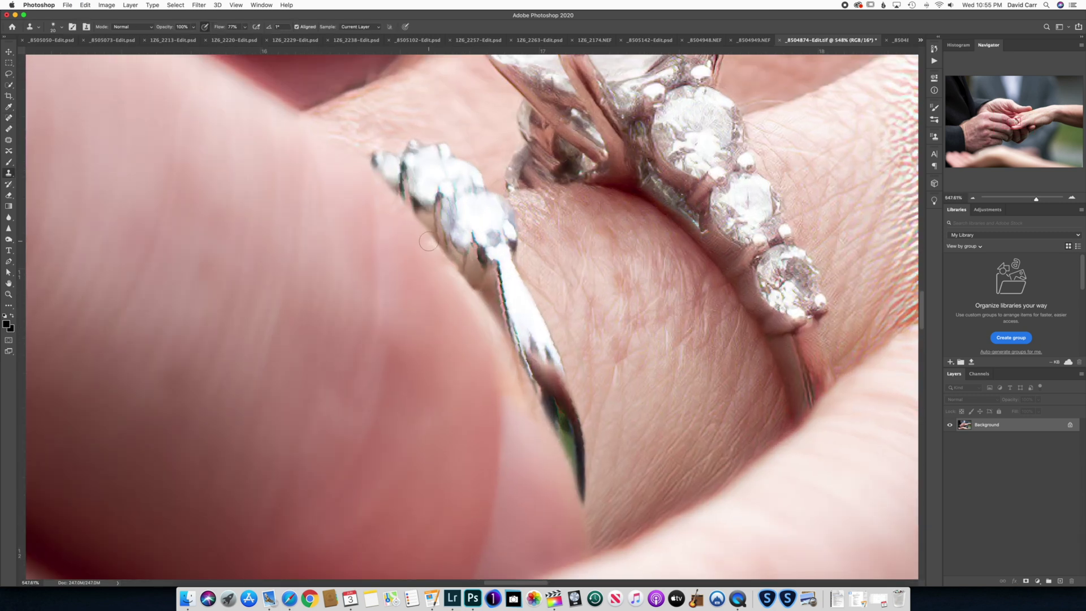
pyautogui.press('[')
pyautogui.press('[')
pyautogui.press('[')
pyautogui.press('[')
pyautogui.moveTo(427, 241); pyautogui.dragTo(435, 249)
pyautogui.press('super+z')
pyautogui.click(194, 28)
pyautogui.moveTo(196, 37); pyautogui.dragTo(185, 39)
pyautogui.click(413, 259)
pyautogui.moveTo(424, 242); pyautogui.dragTo(450, 275)
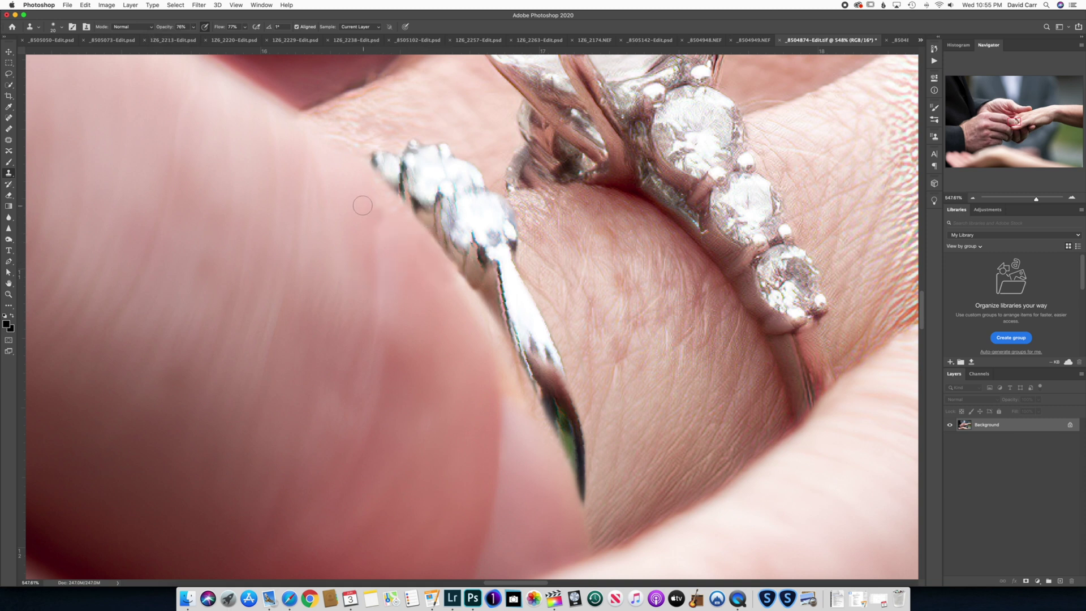
pyautogui.click(560, 369)
pyautogui.press('super+z')
# Touch up the finger skin beneath the wedding band's stones with a larger Clone Stamp at 55% opacity.
pyautogui.press(']')
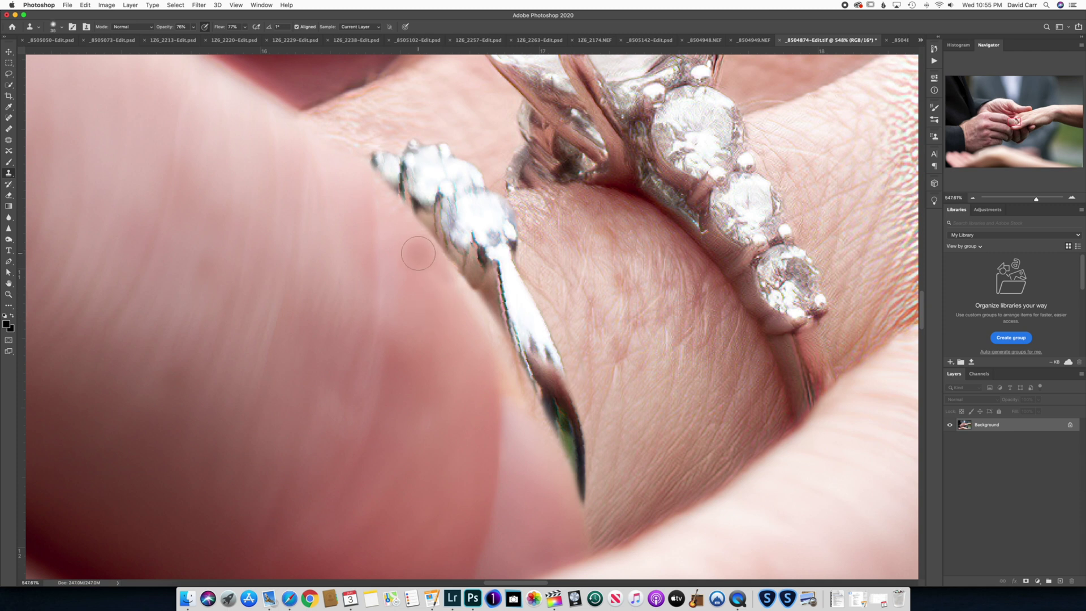
pyautogui.click(193, 27)
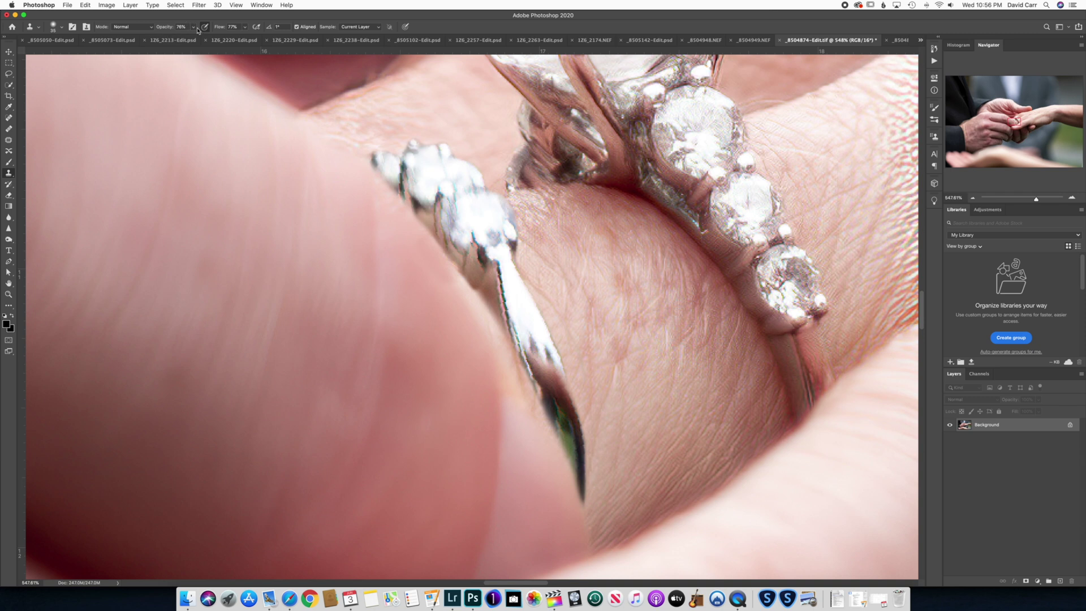
pyautogui.moveTo(197, 38); pyautogui.dragTo(185, 39)
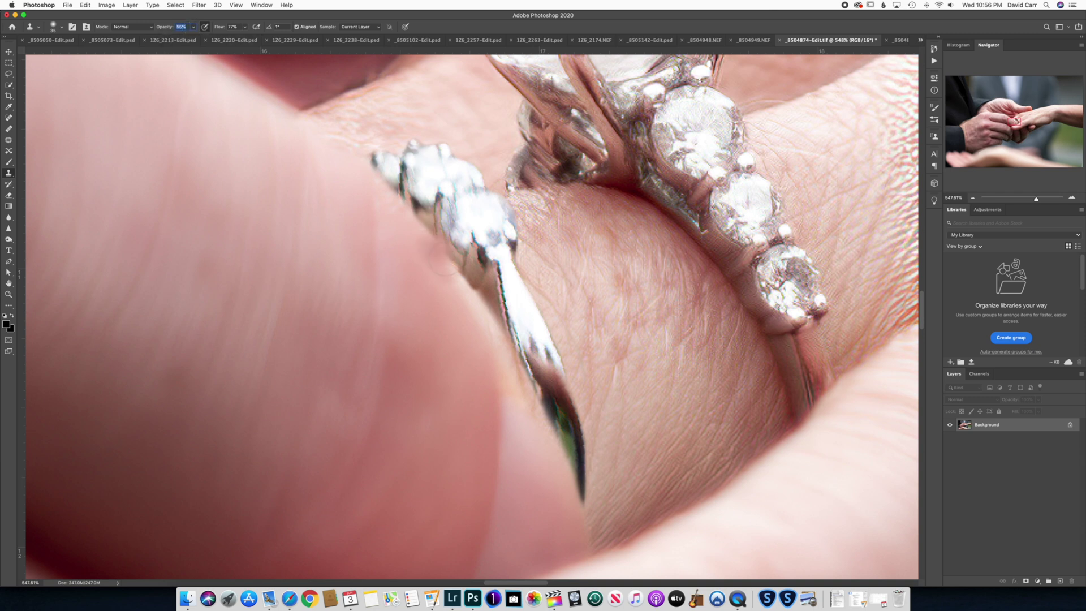
pyautogui.write('55')
pyautogui.press('Return')
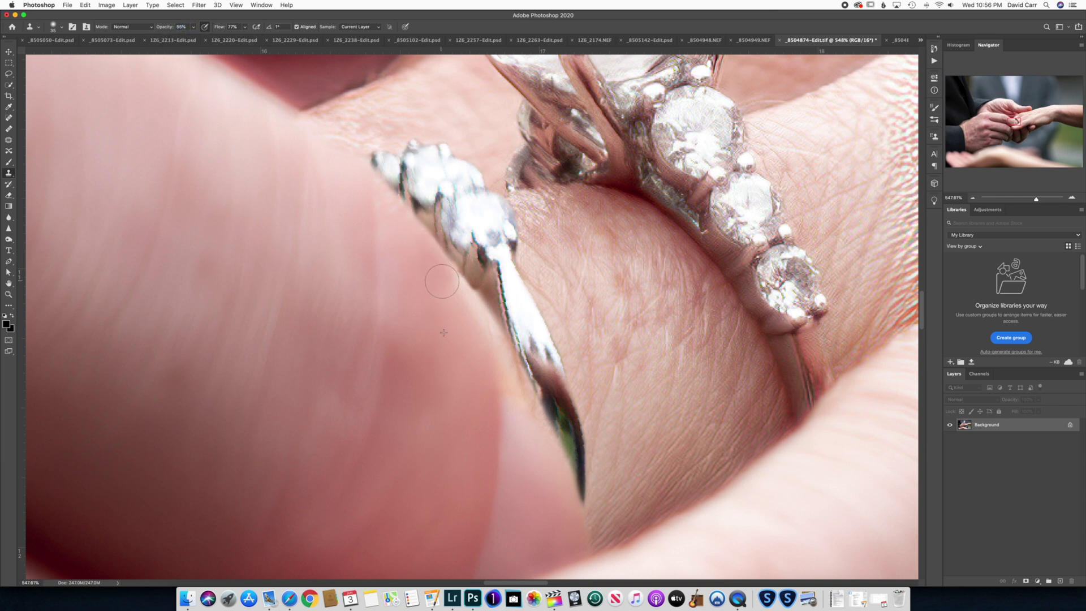
pyautogui.scroll(-3, 740, 432)
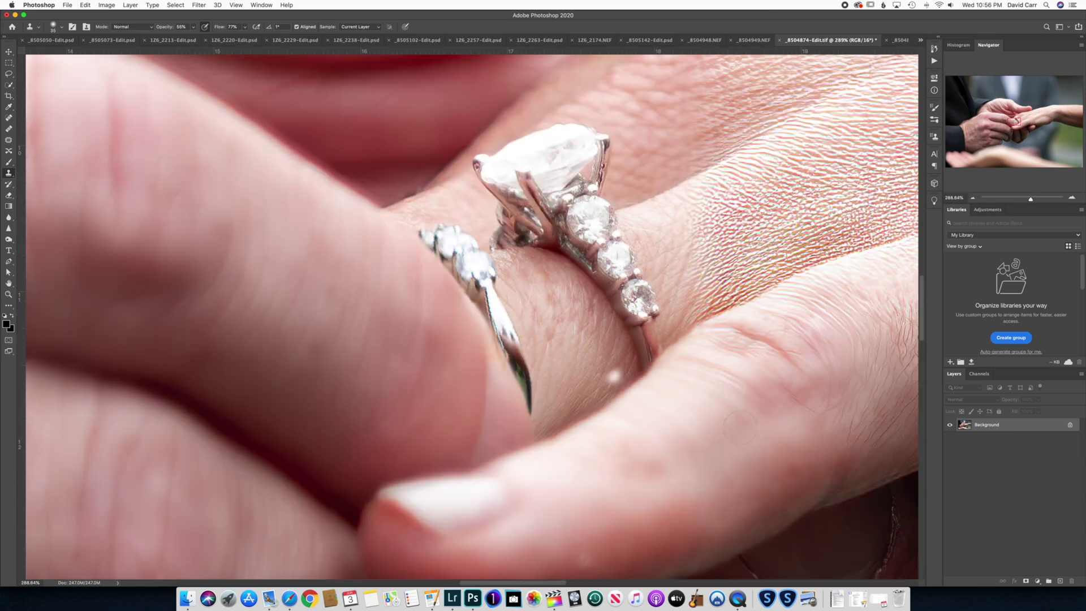
pyautogui.scroll(-3, 668, 405)
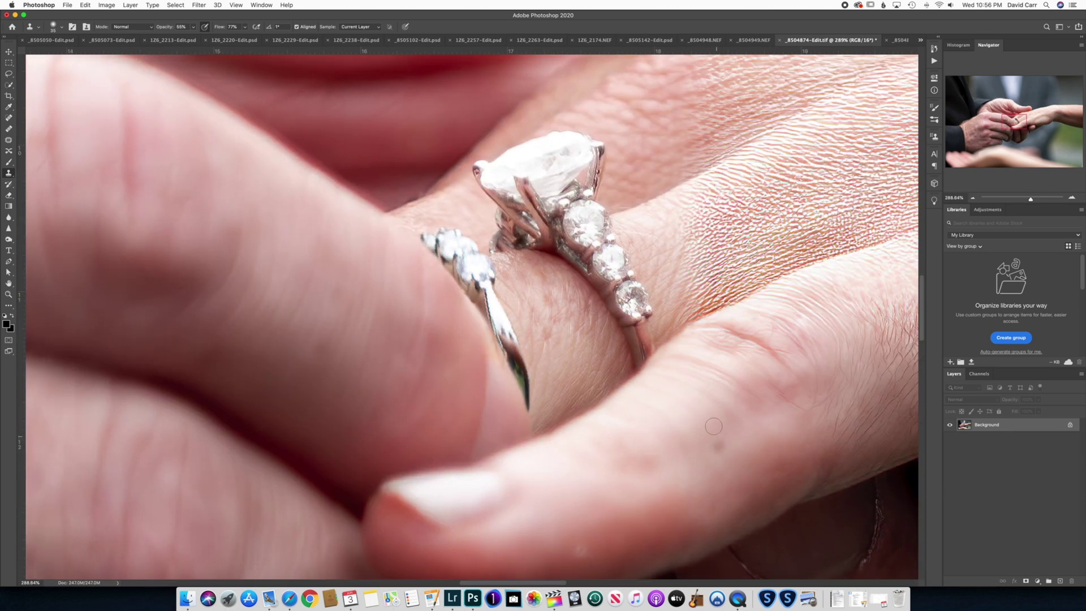
pyautogui.scroll(-2, 668, 405)
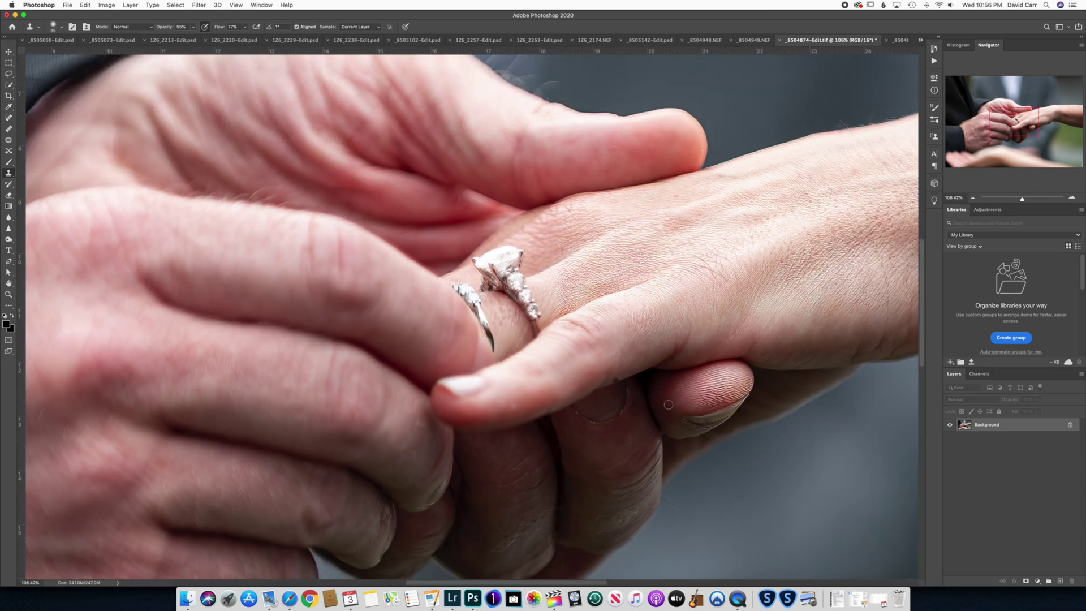
# Soften the finger's edge along the wedding band with a smaller Blur tool brush at 100% strength.
pyautogui.scroll(3, 475, 317)
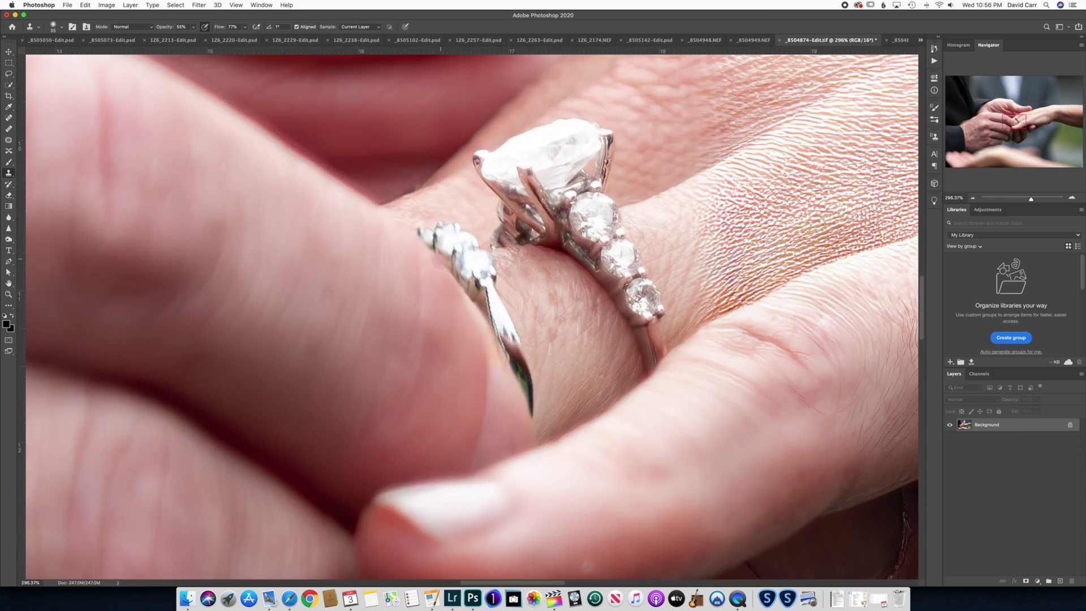
pyautogui.click(9, 218)
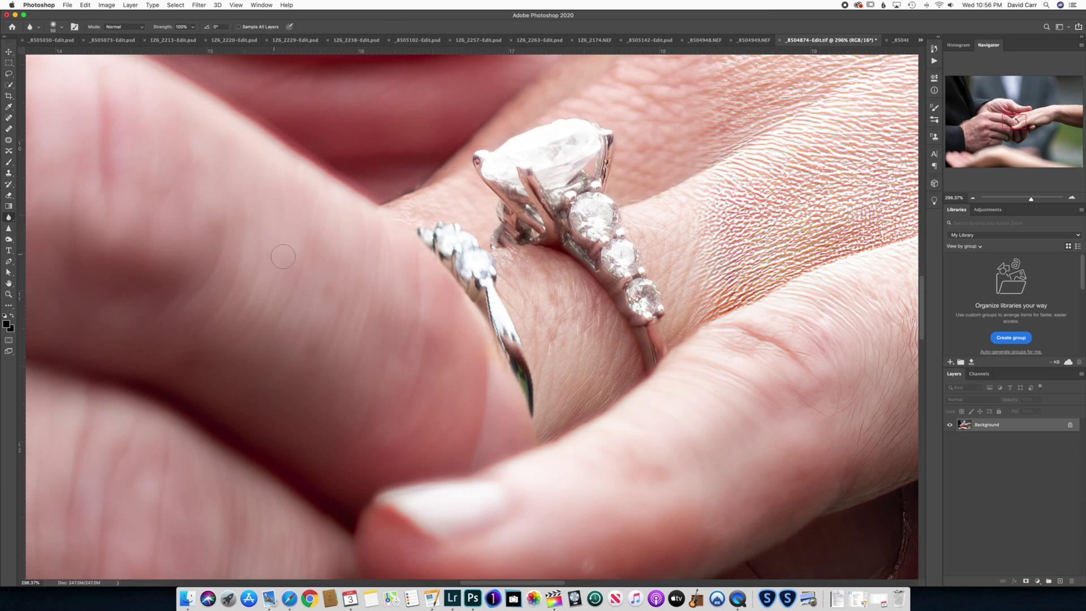
pyautogui.hscroll(1, 436, 274)
pyautogui.press('[')
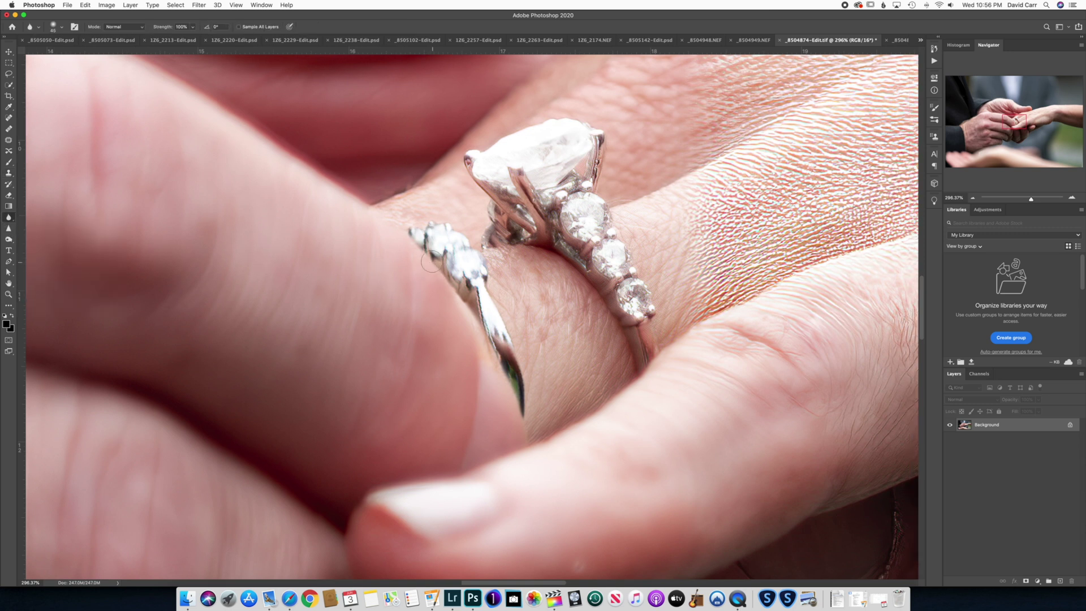
pyautogui.moveTo(424, 255); pyautogui.dragTo(467, 329)
# Check the blended rings close up and in the full photo, and save the retouched composite.
pyautogui.scroll(-5, 512, 293)
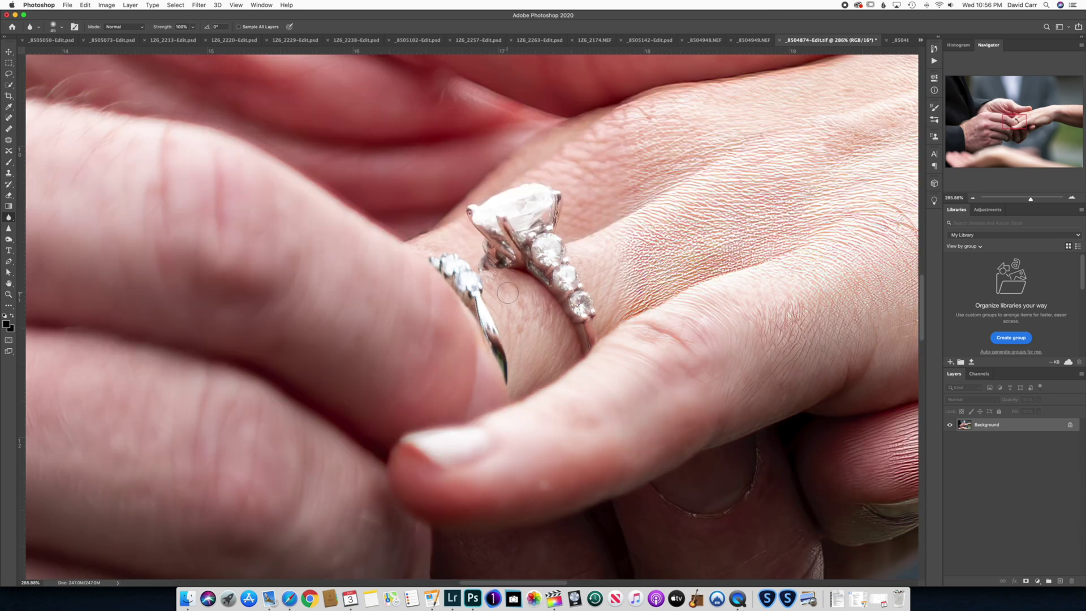
pyautogui.scroll(-5, 478, 322)
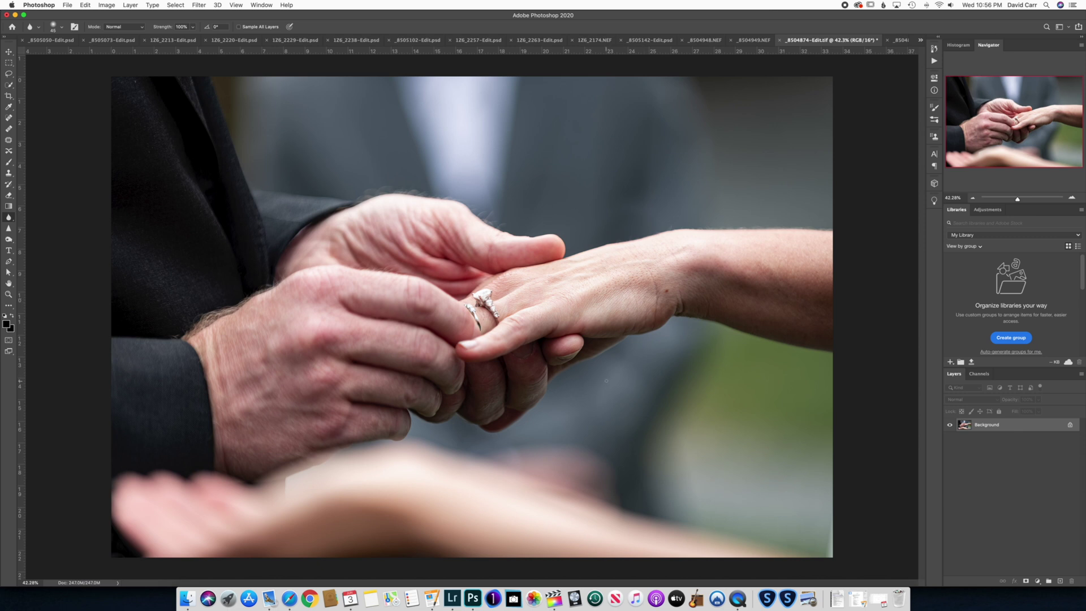
pyautogui.scroll(4, 590, 340)
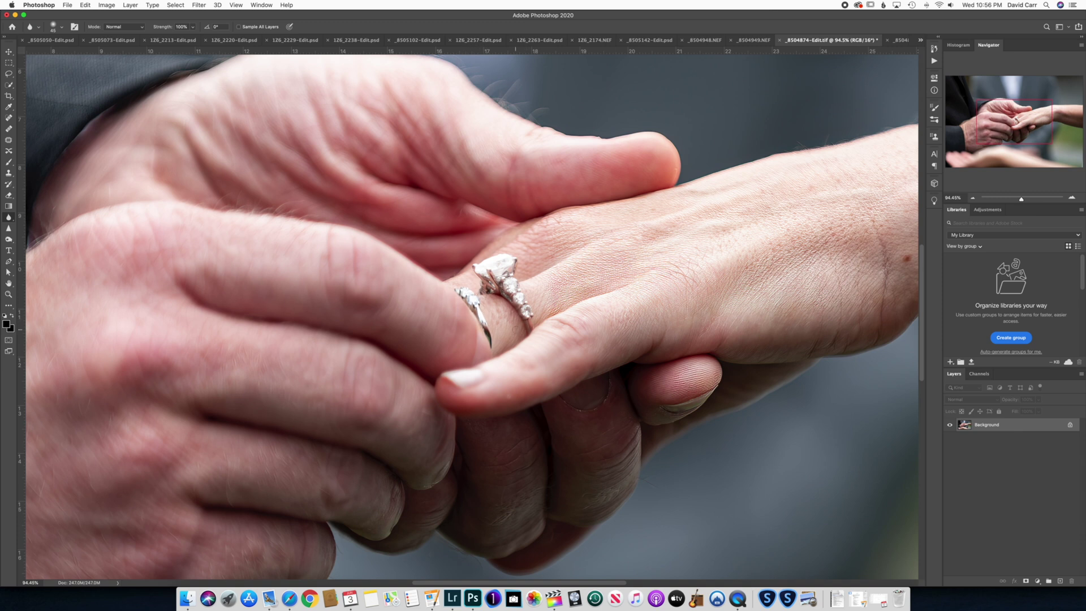
pyautogui.scroll(-5, 555, 334)
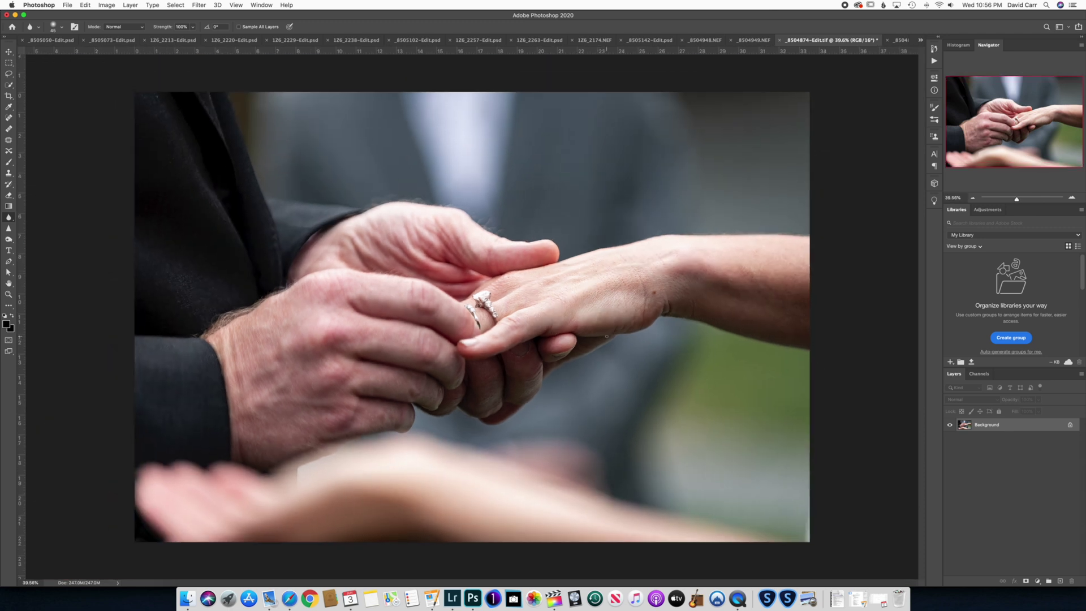
pyautogui.press('super+s')
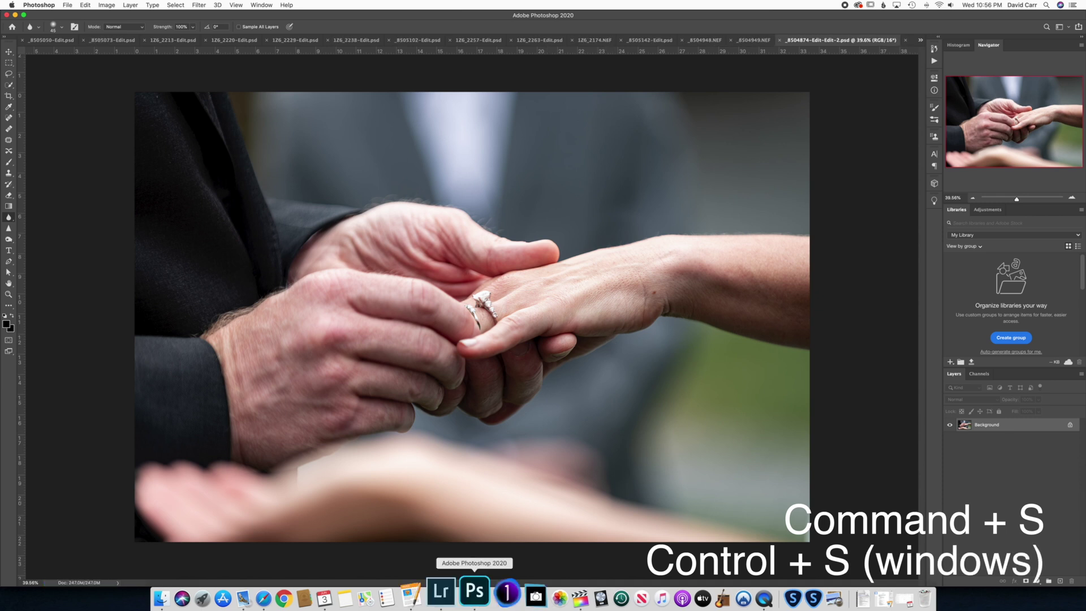
# Switch to Lightroom Classic and inspect the saved composite's rings both magnified and in the full photo.
pyautogui.click(453, 601)
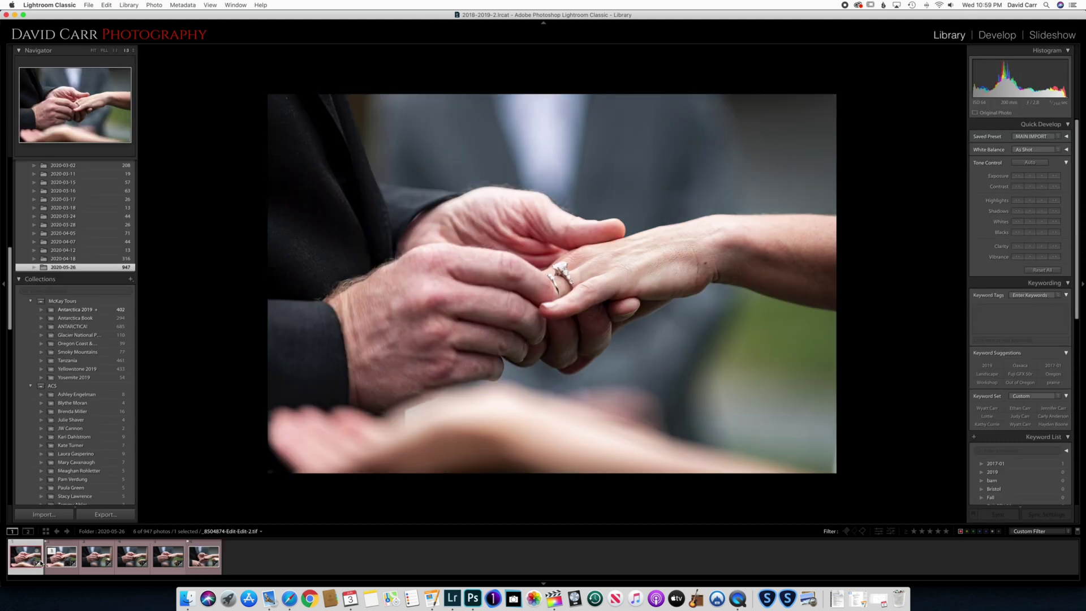
pyautogui.click(589, 298)
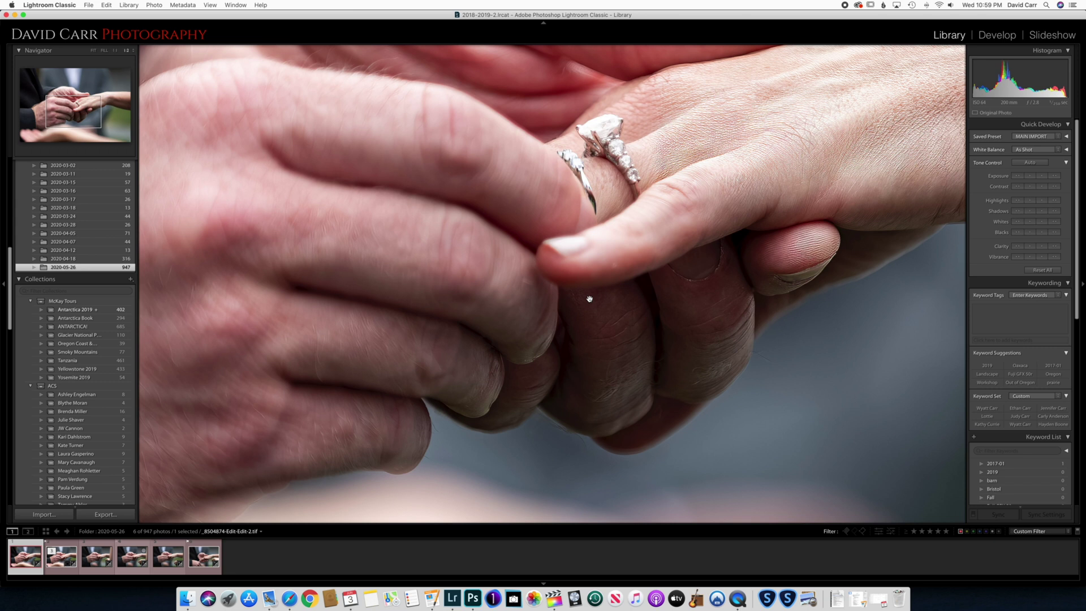
pyautogui.press('super+minus')
pyautogui.press('super+equal')
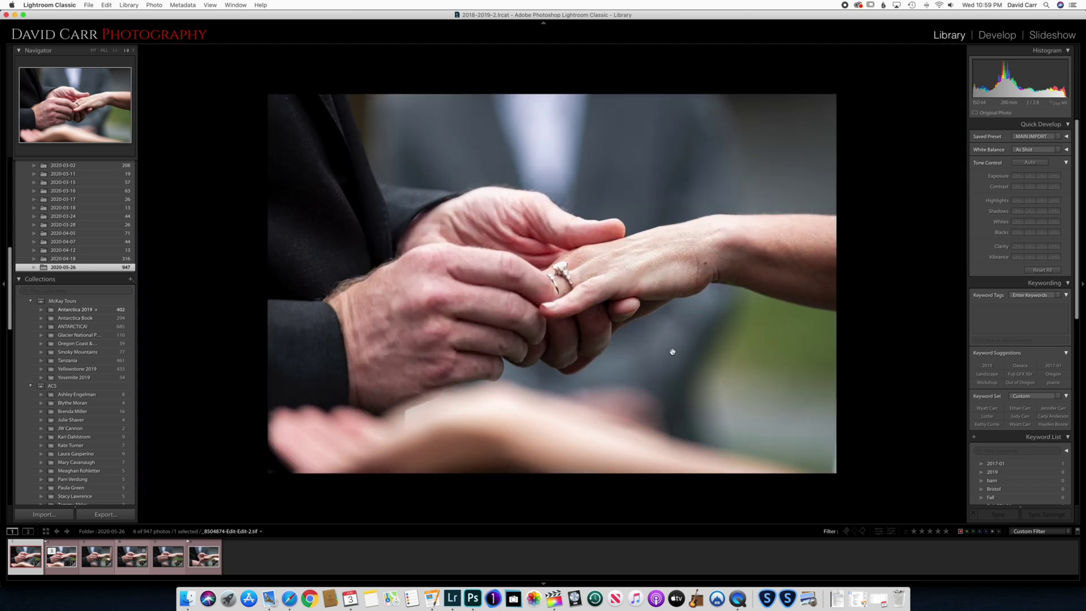
# Crop the composite tighter around the hands and rings, keeping the original aspect ratio.
pyautogui.press('r')
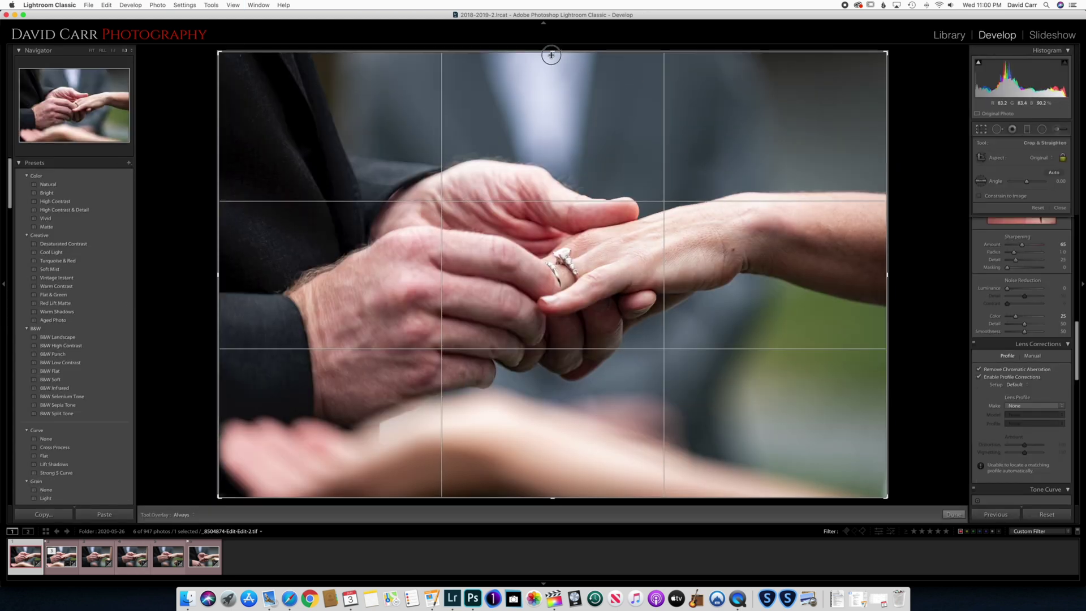
pyautogui.moveTo(550, 52); pyautogui.dragTo(550, 90)
pyautogui.moveTo(584, 237); pyautogui.dragTo(585, 267)
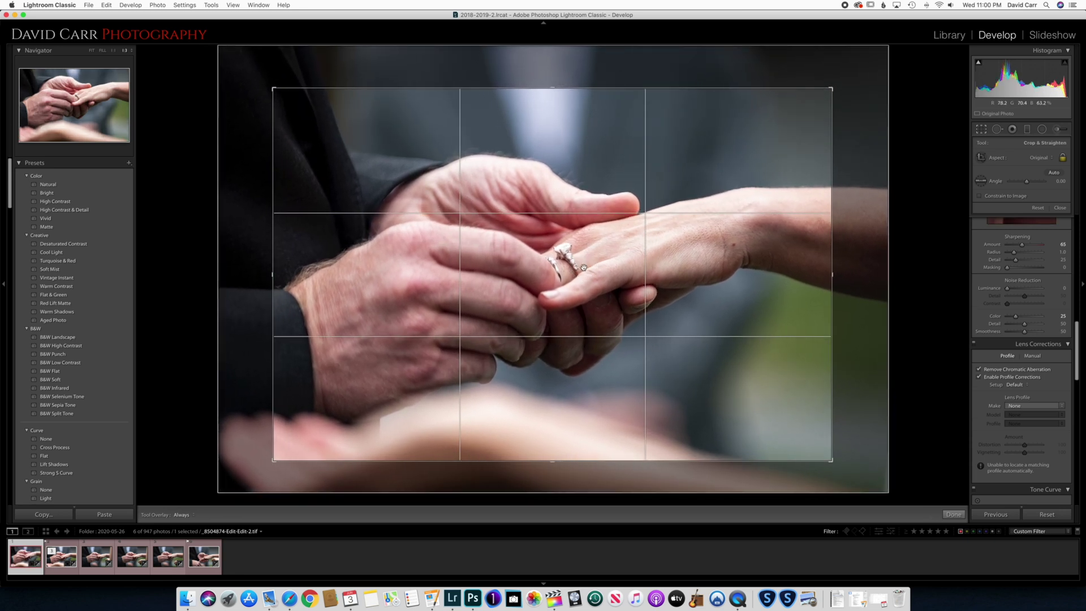
pyautogui.moveTo(514, 314)
pyautogui.mouseDown()
pyautogui.moveTo(526, 310)
pyautogui.moveTo(518, 305)
pyautogui.mouseUp()
pyautogui.press('Return')
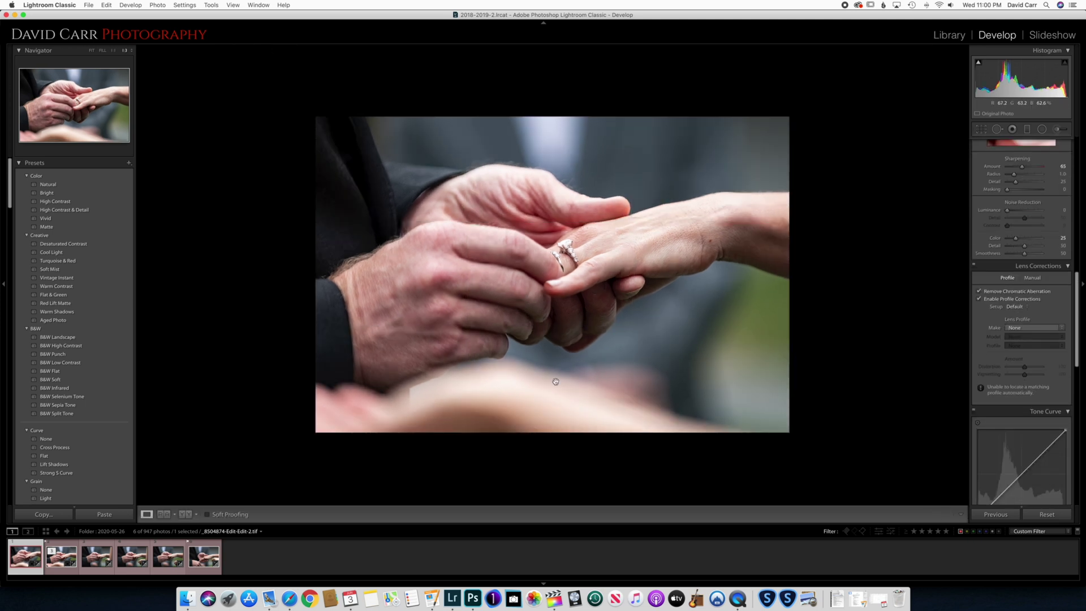